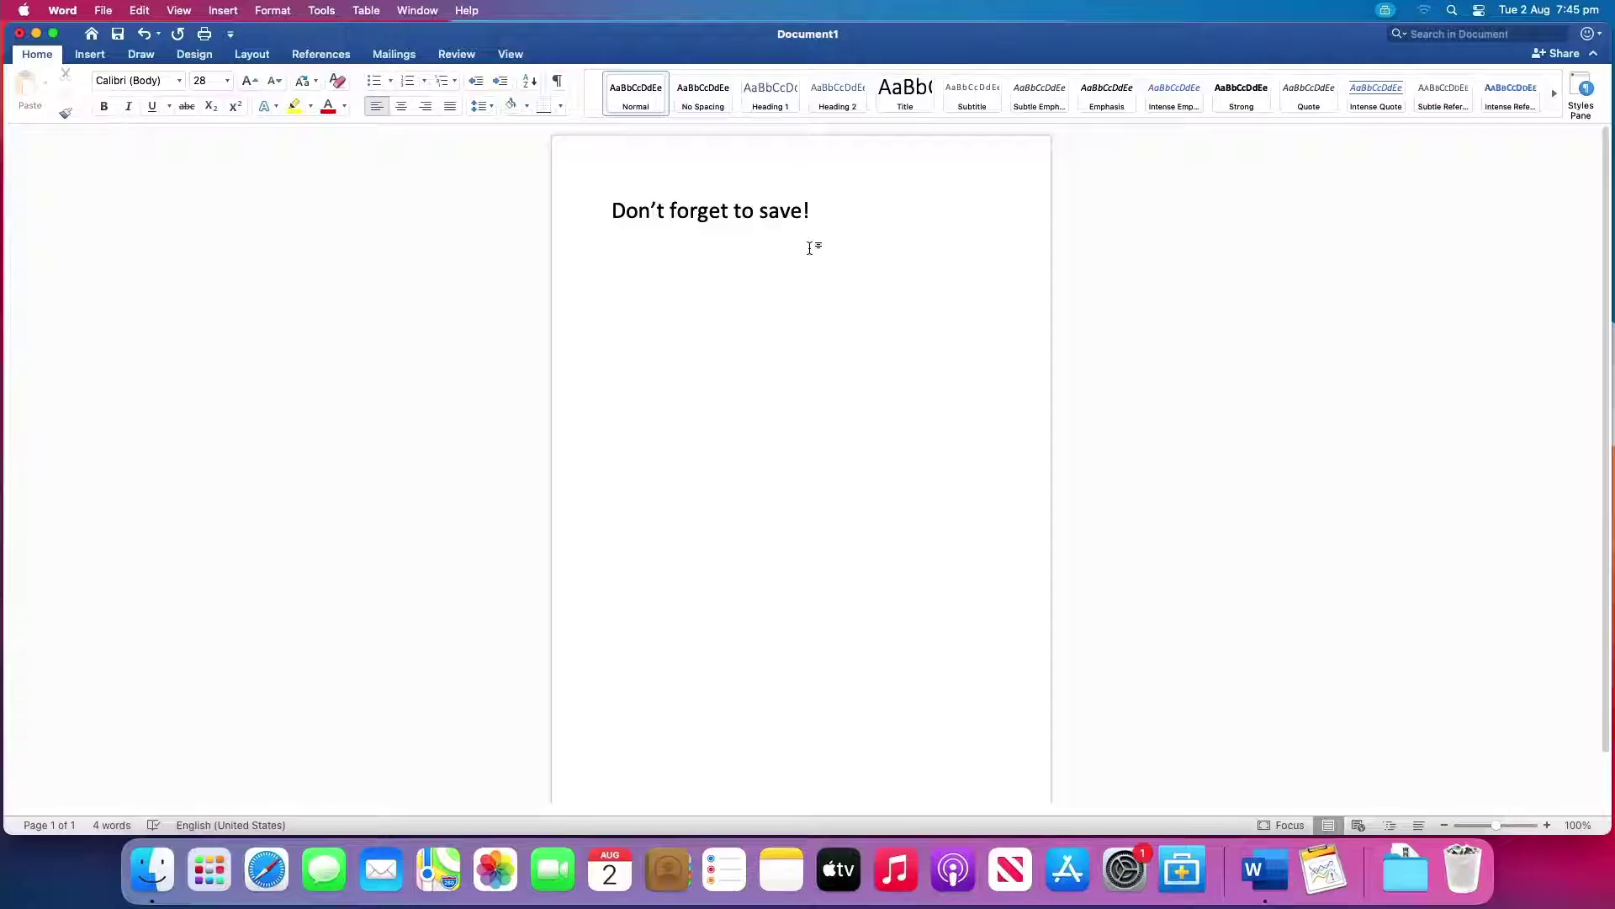
Step: Close Document1 in Word and discard the unsaved 'Don't forget to save!' text
{"action": "left_click", "coordinate": [19, 34]}
{"action": "left_click", "coordinate": [730, 507]}
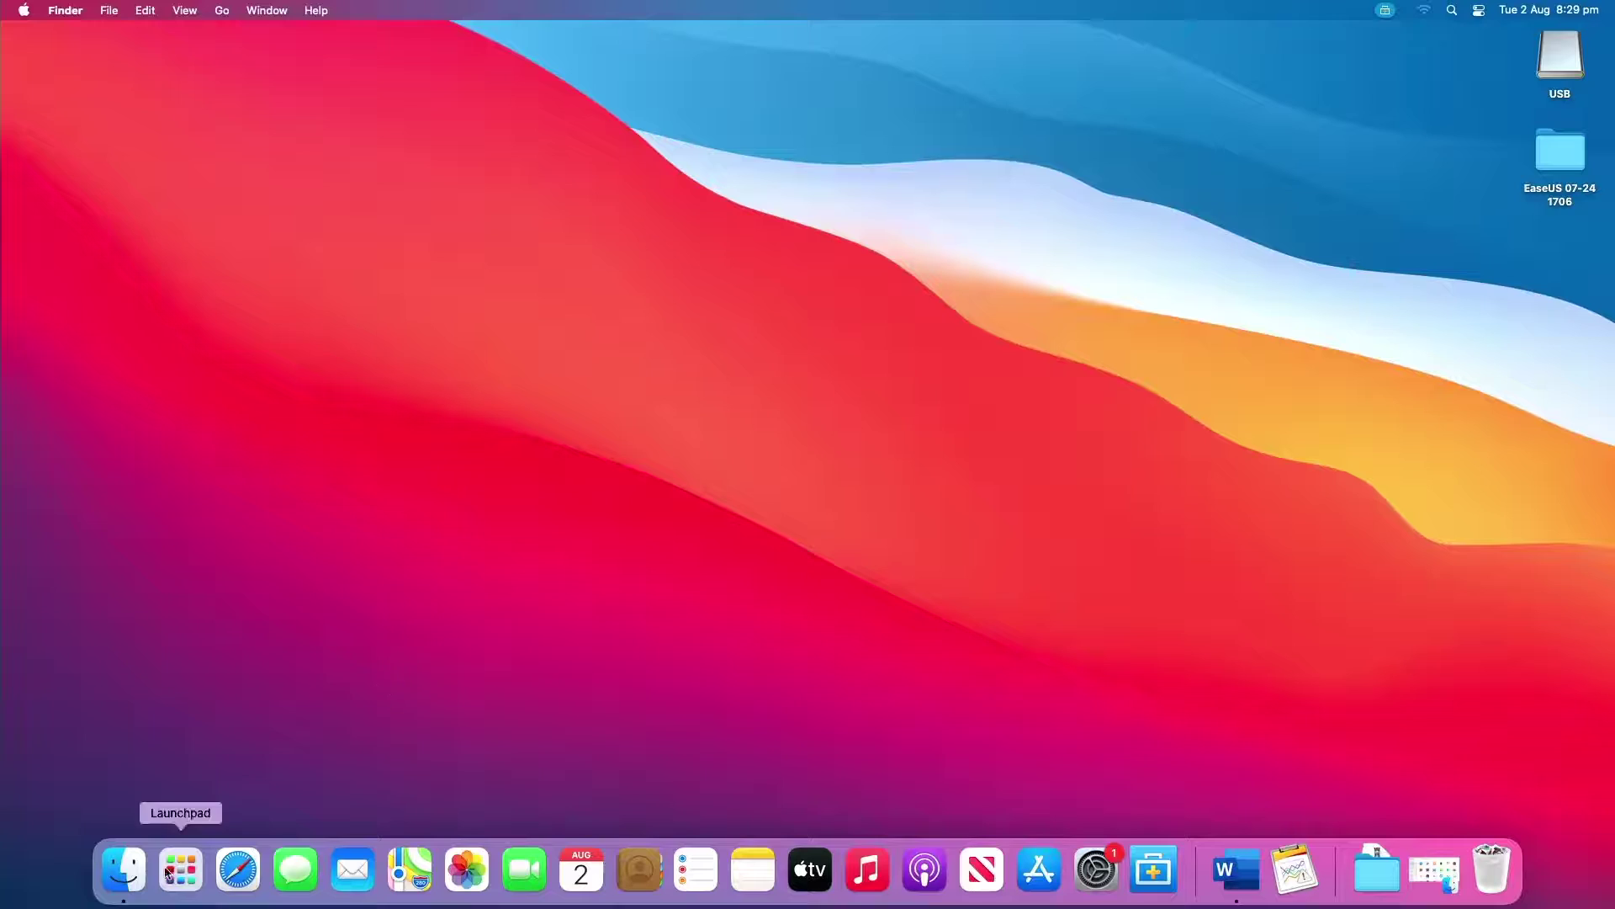
Step: In a new Finder window, go to ~/Library/Containers/Microsoft Word/Data/Library/Preferences
{"action": "left_click", "coordinate": [142, 869]}
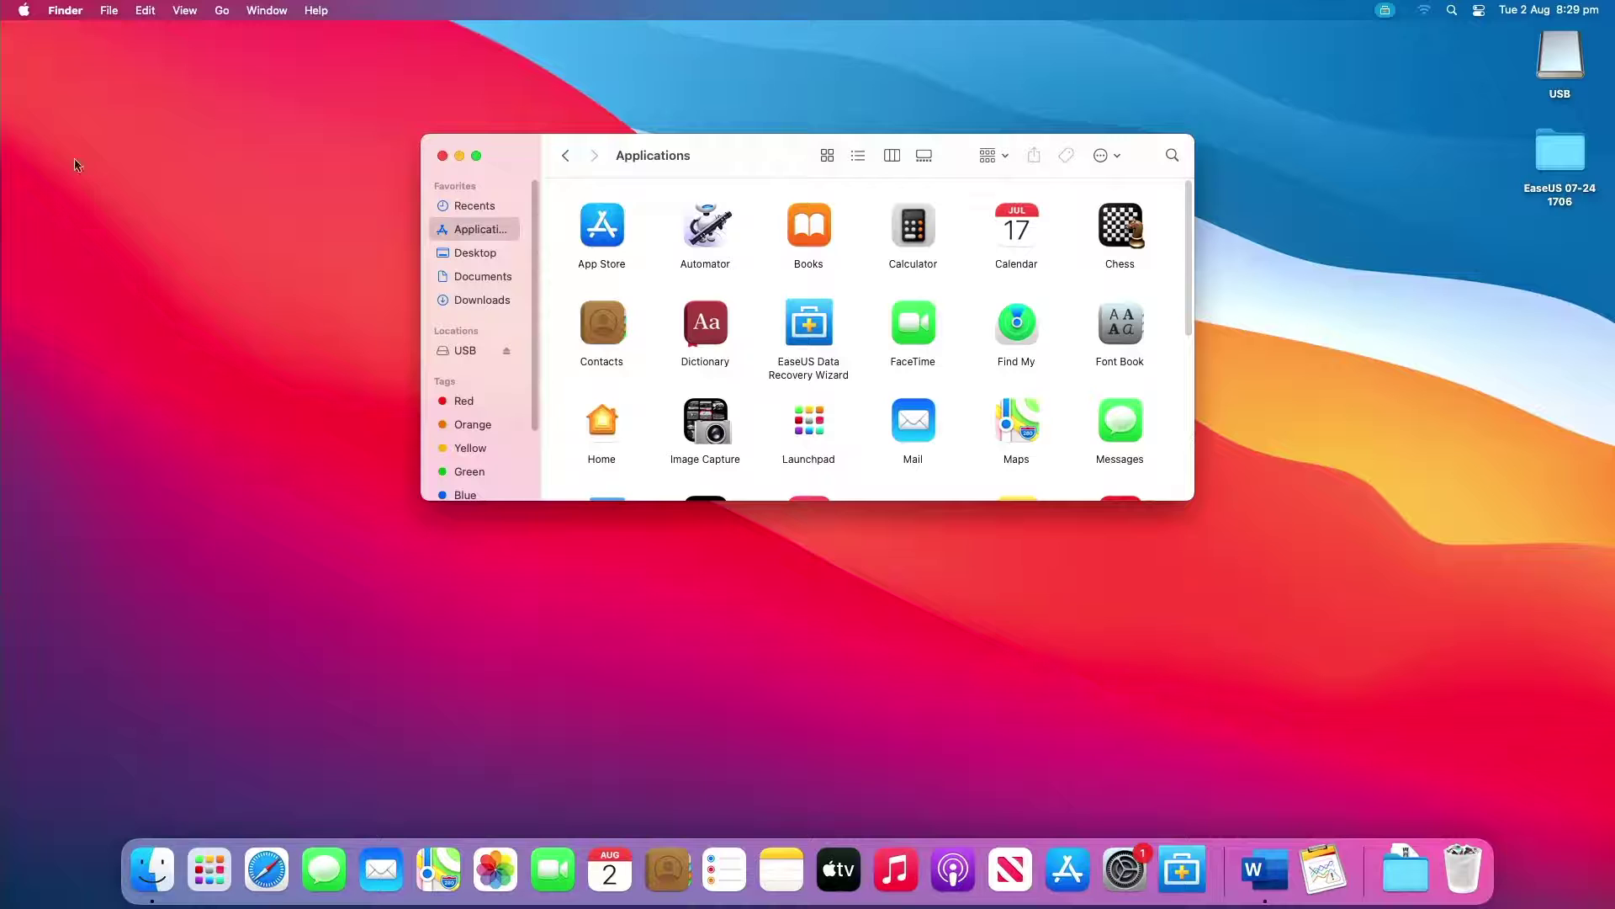
{"action": "left_click", "coordinate": [222, 11]}
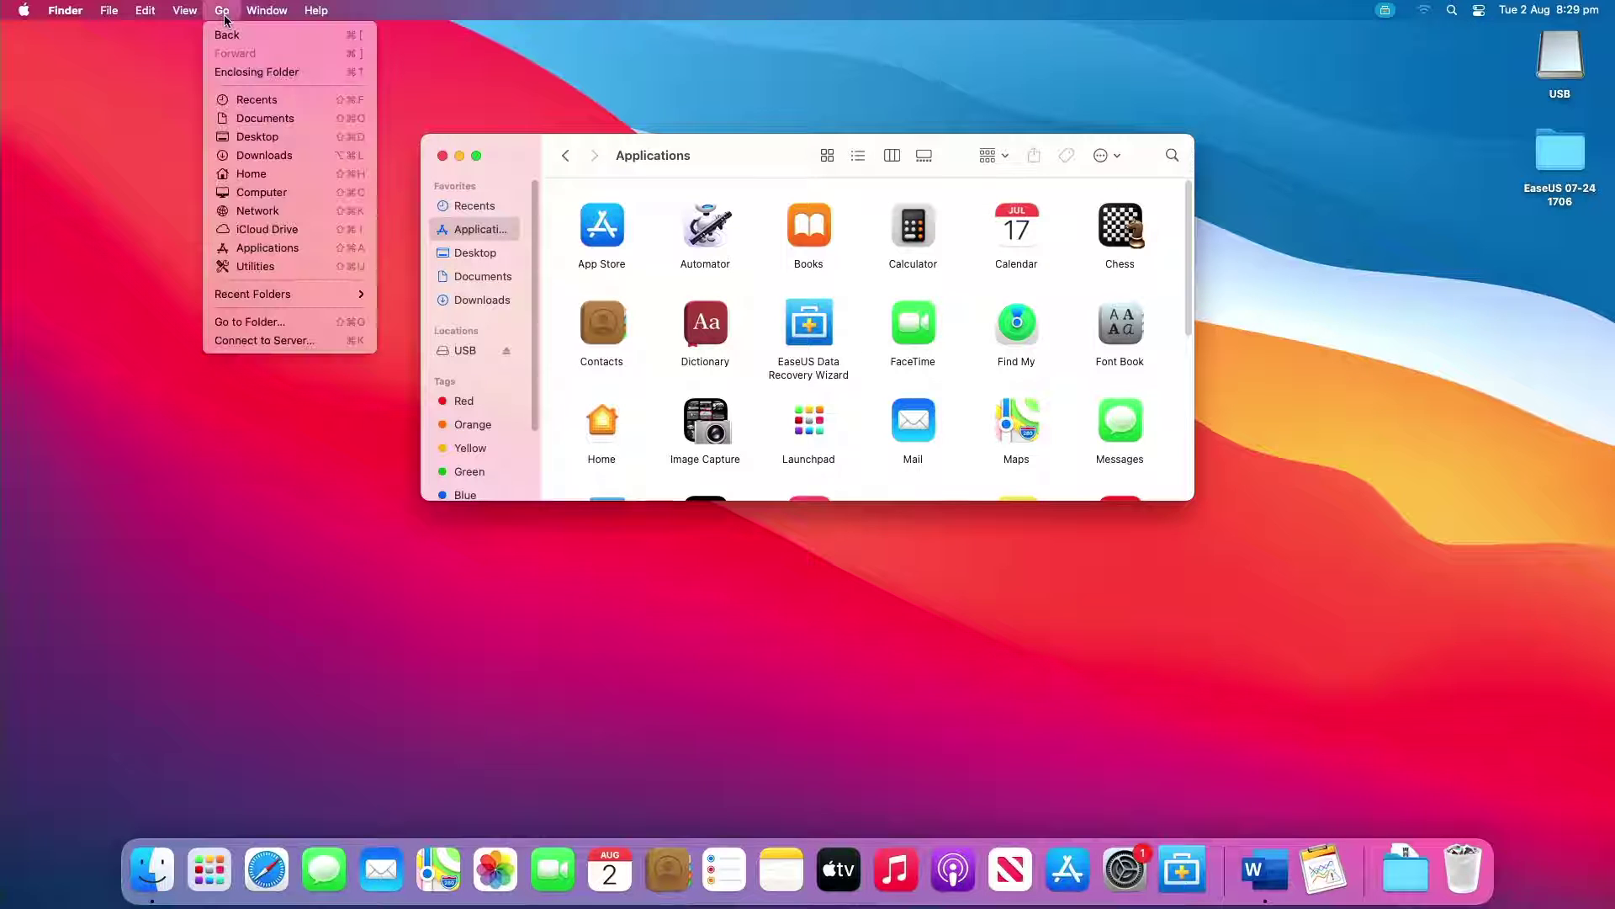
{"action": "left_click", "coordinate": [243, 323]}
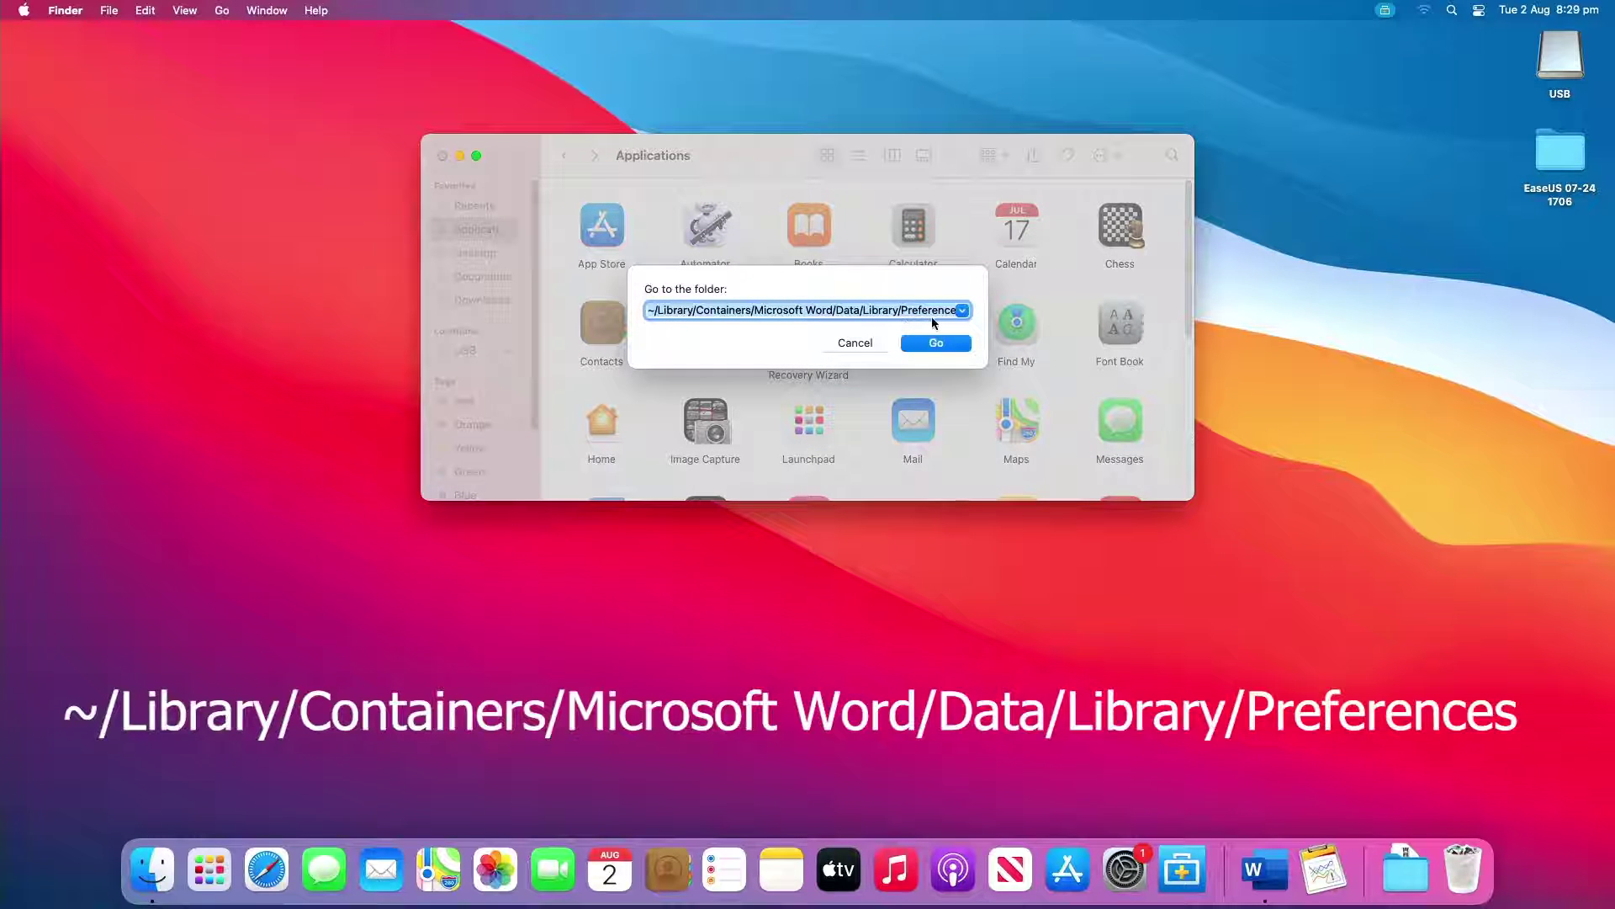
{"action": "type", "text": "~/Library/Containers/Microsoft Word/Data/Library/Preferences/"}
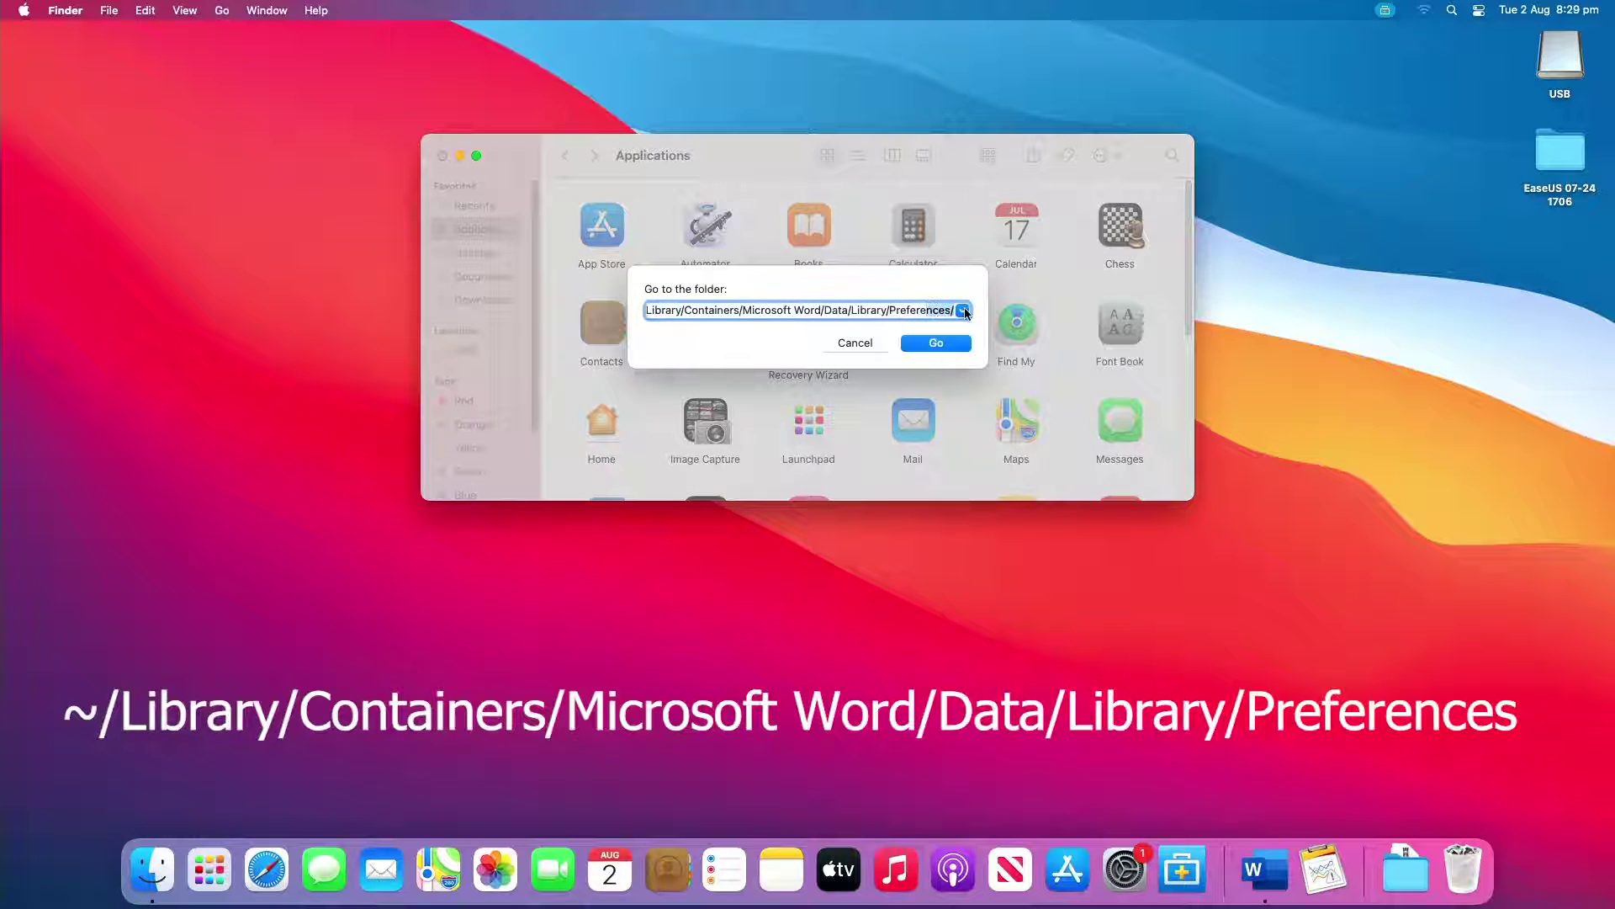
{"action": "left_click", "coordinate": [935, 344]}
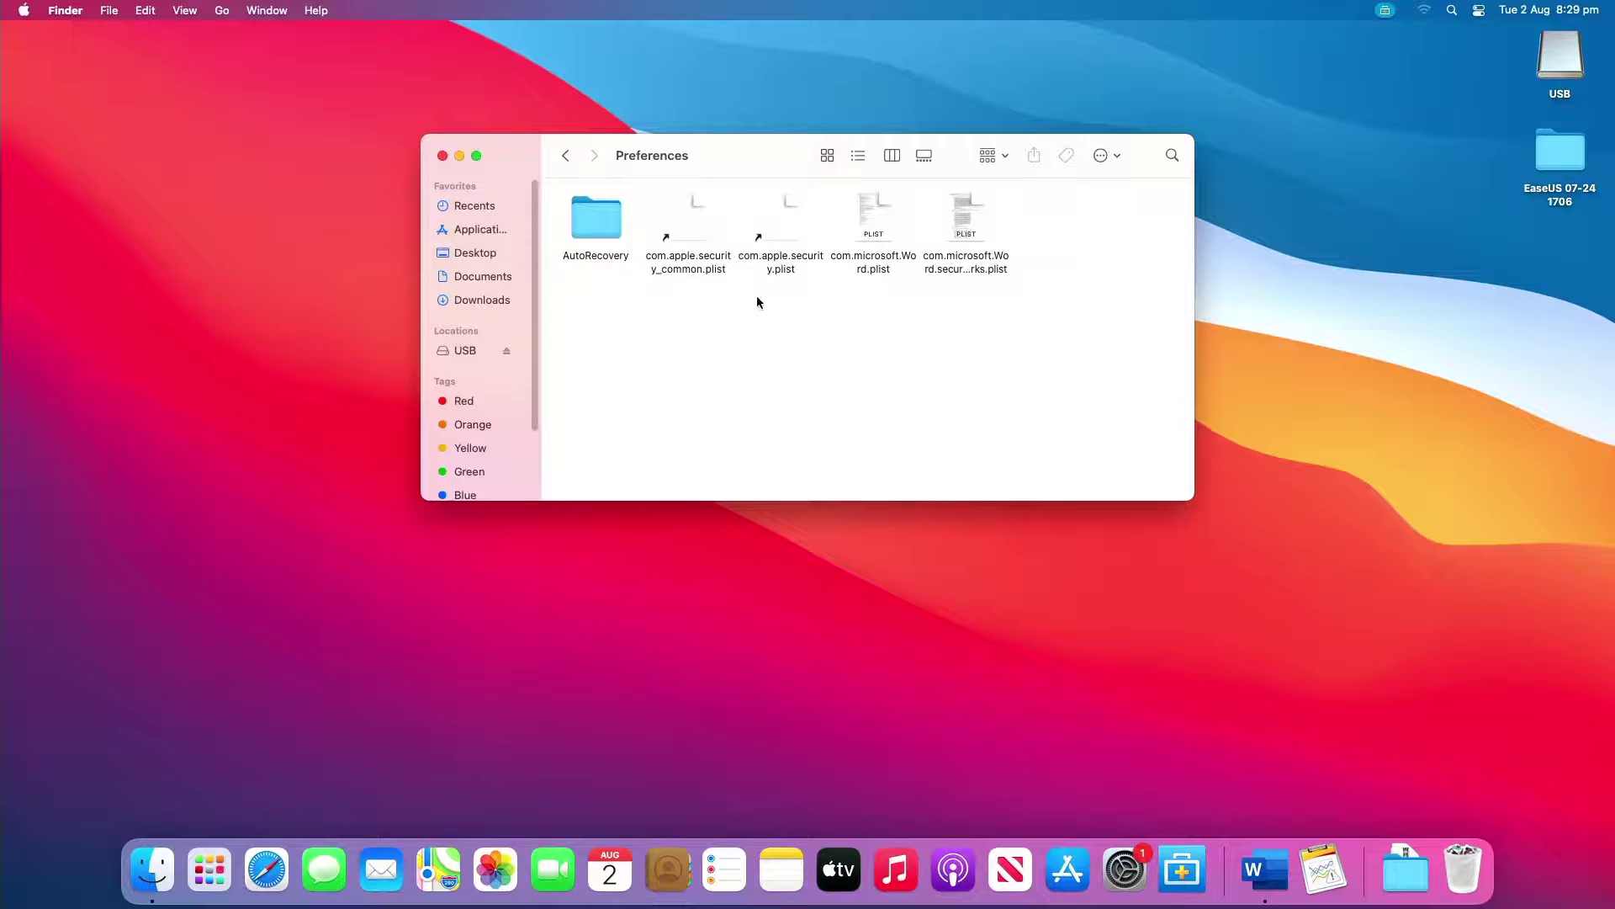
Step: Rename the file inside AutoRecovery from .docx to .doc and open it in Word
{"action": "double_click", "coordinate": [617, 237]}
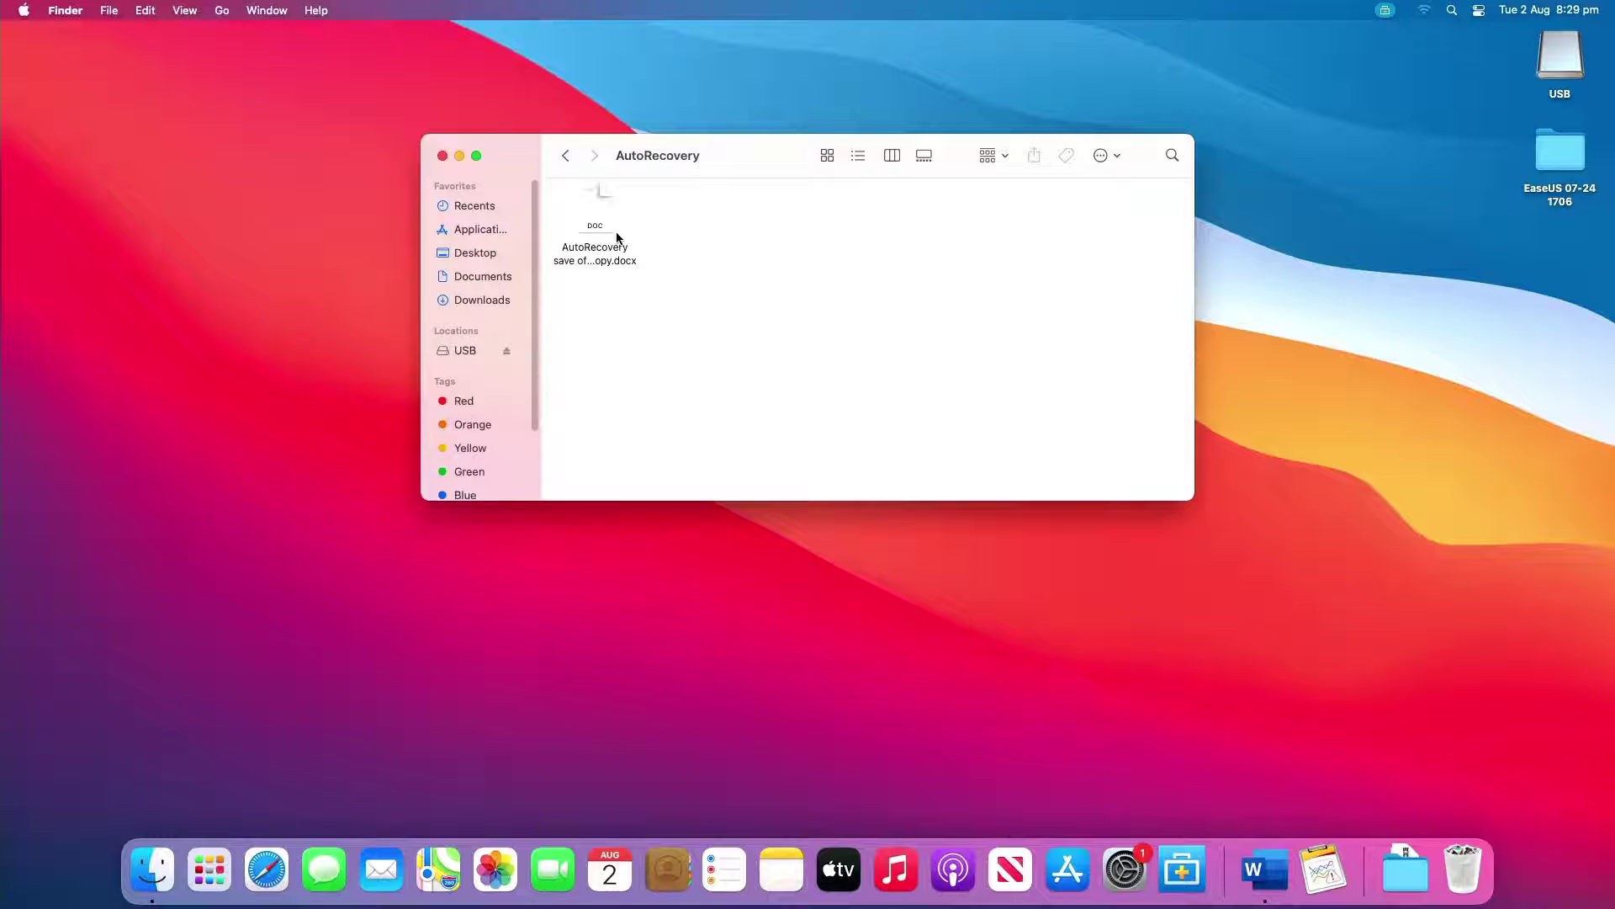
{"action": "left_click", "coordinate": [618, 260]}
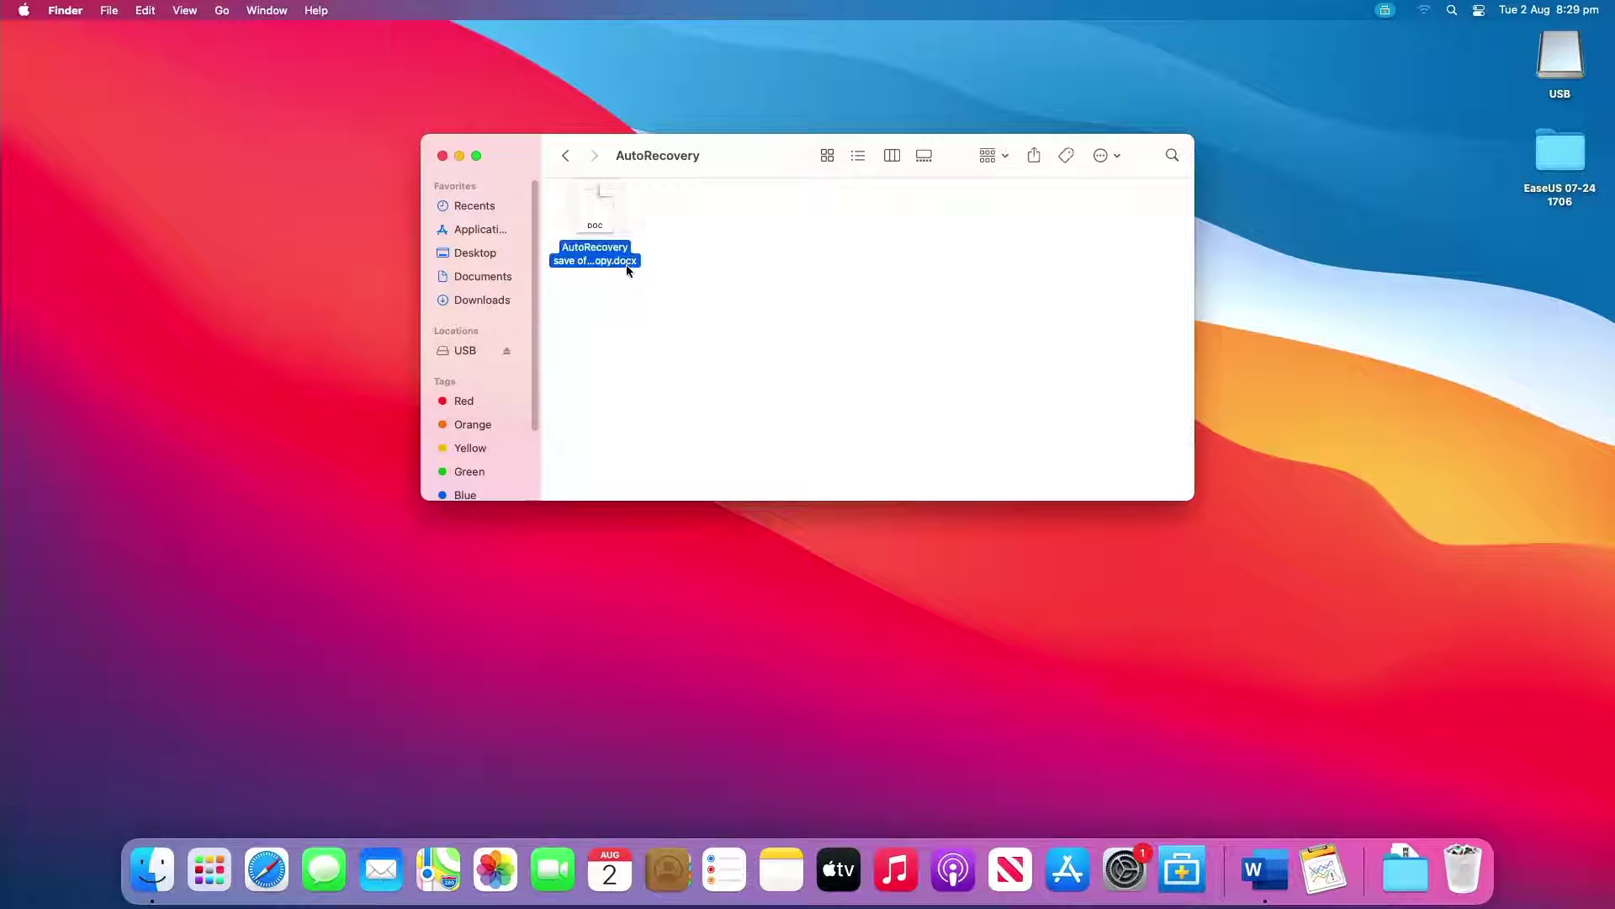
{"action": "left_click", "coordinate": [629, 264]}
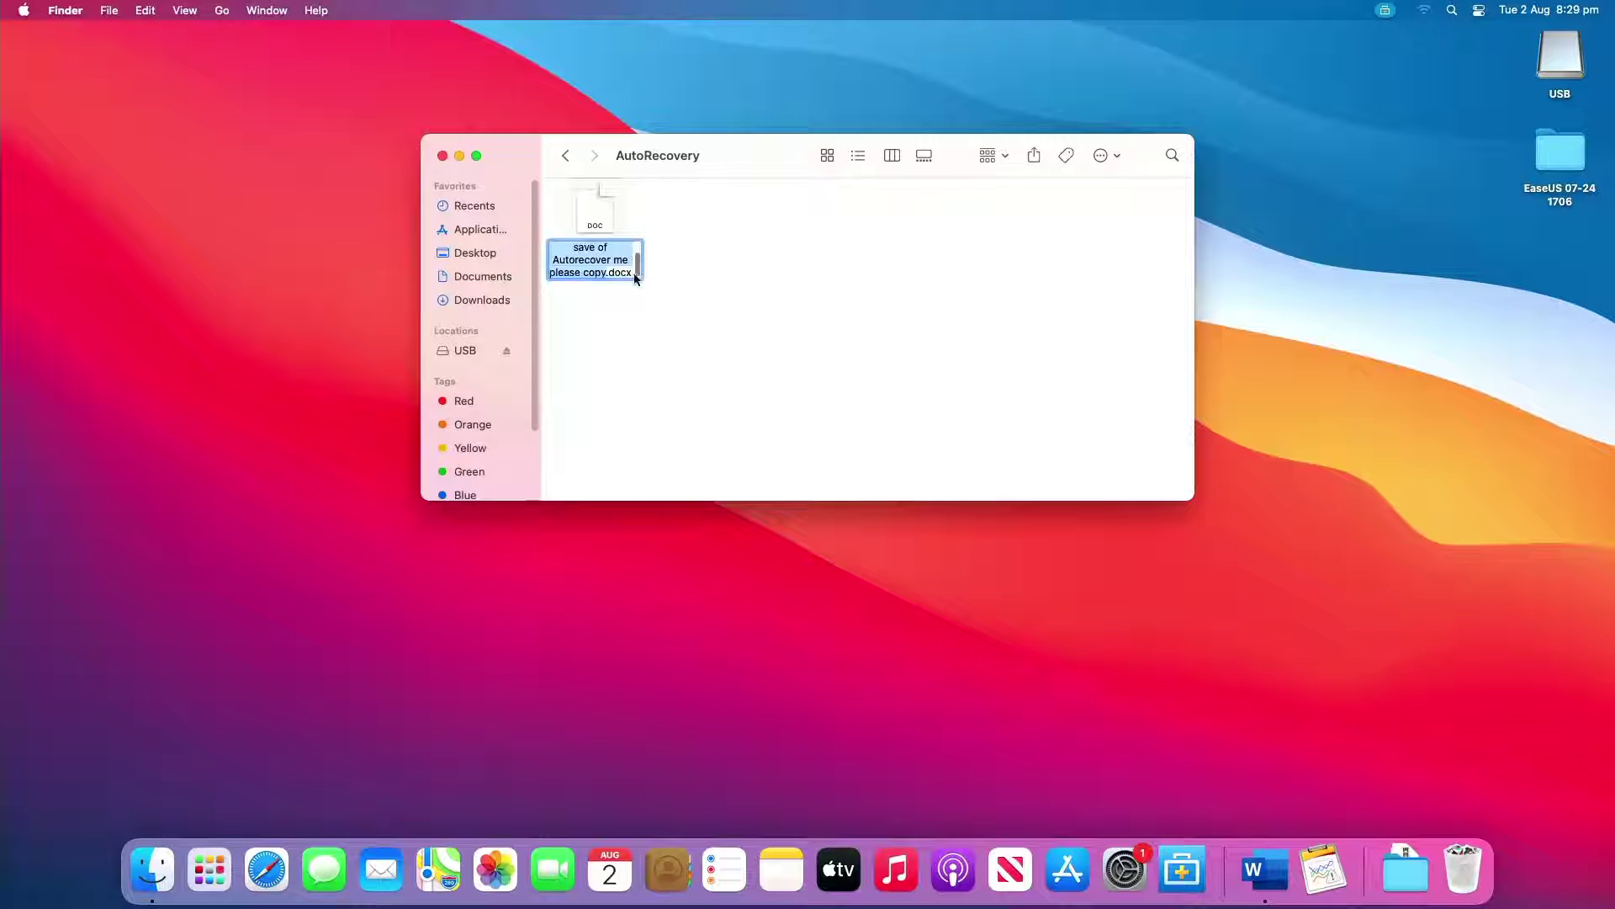
{"action": "left_click", "coordinate": [631, 272]}
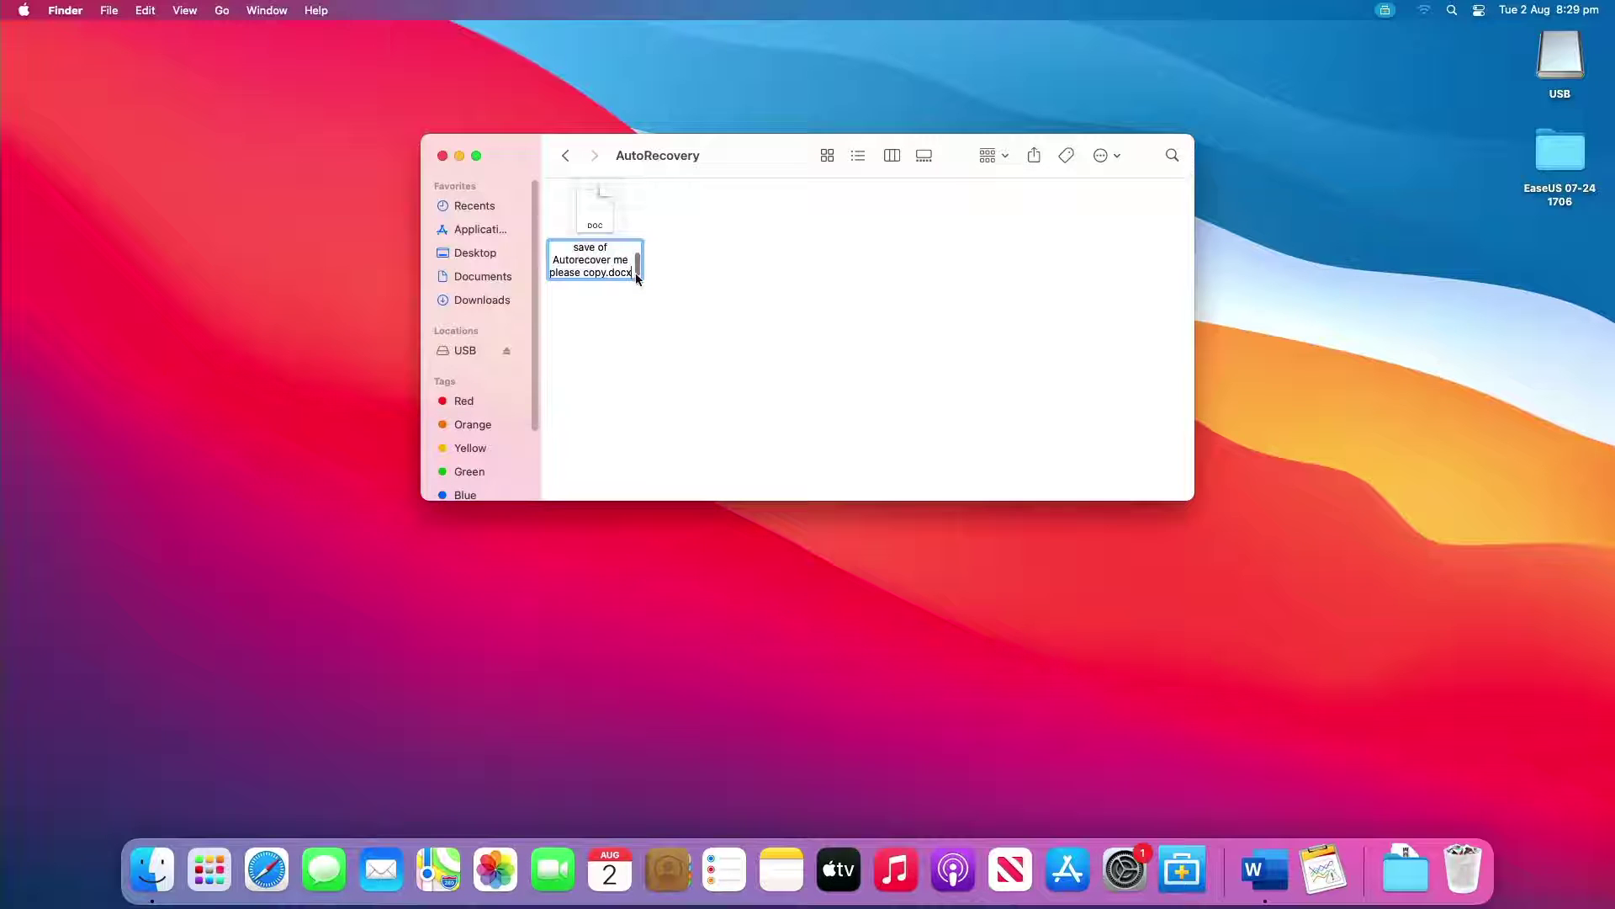
{"action": "key", "text": "BackSpace"}
{"action": "left_click", "coordinate": [730, 276]}
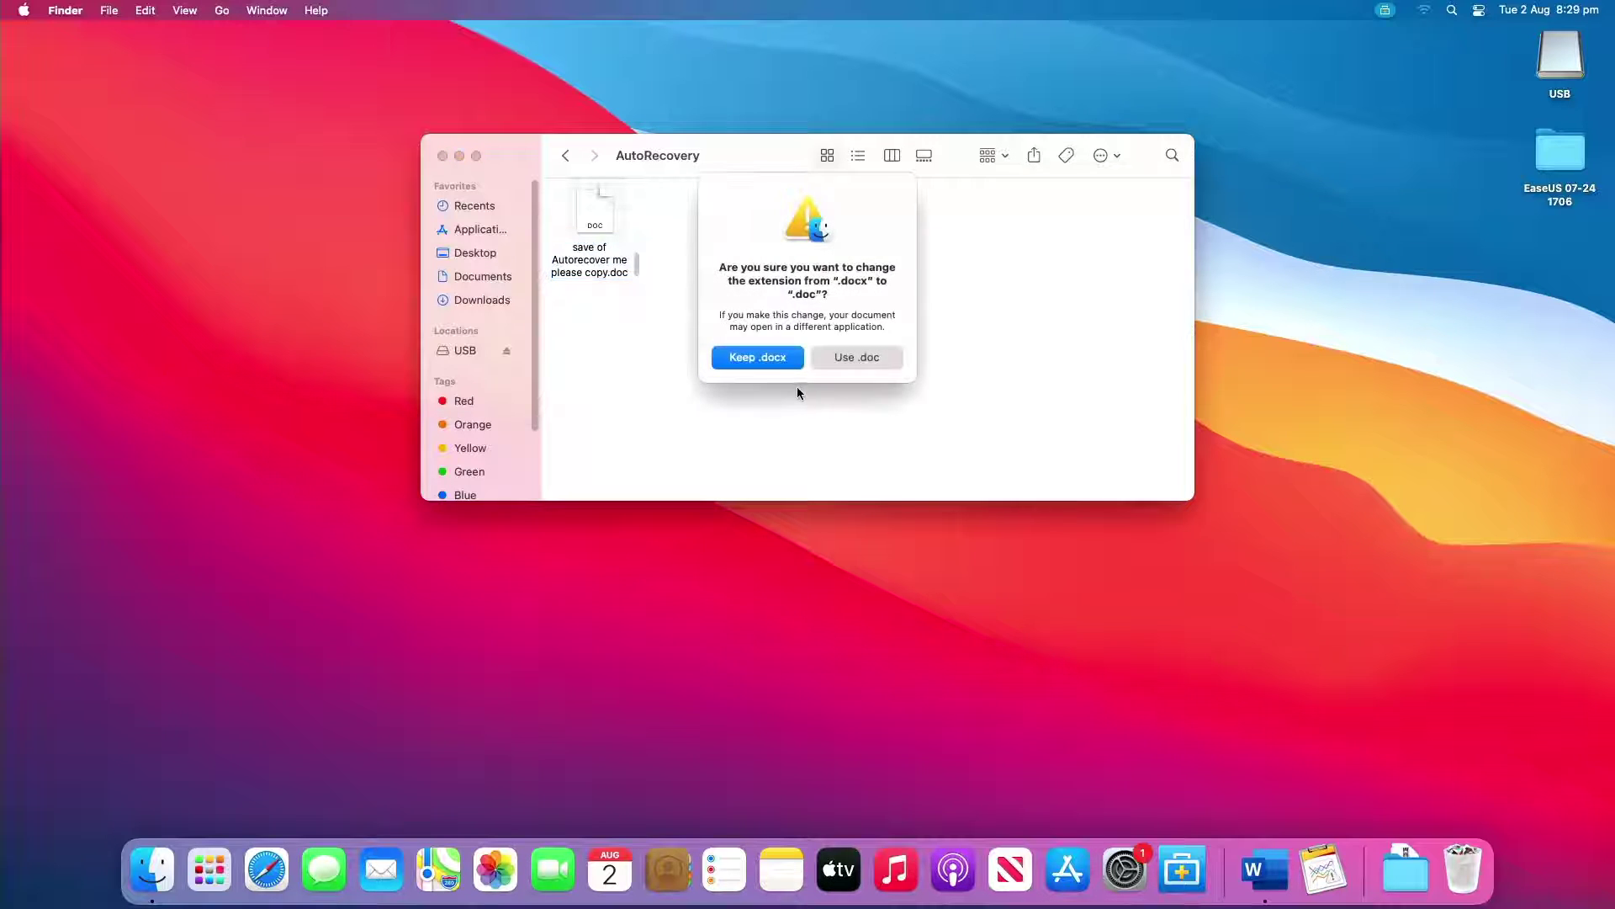
{"action": "left_click", "coordinate": [842, 357]}
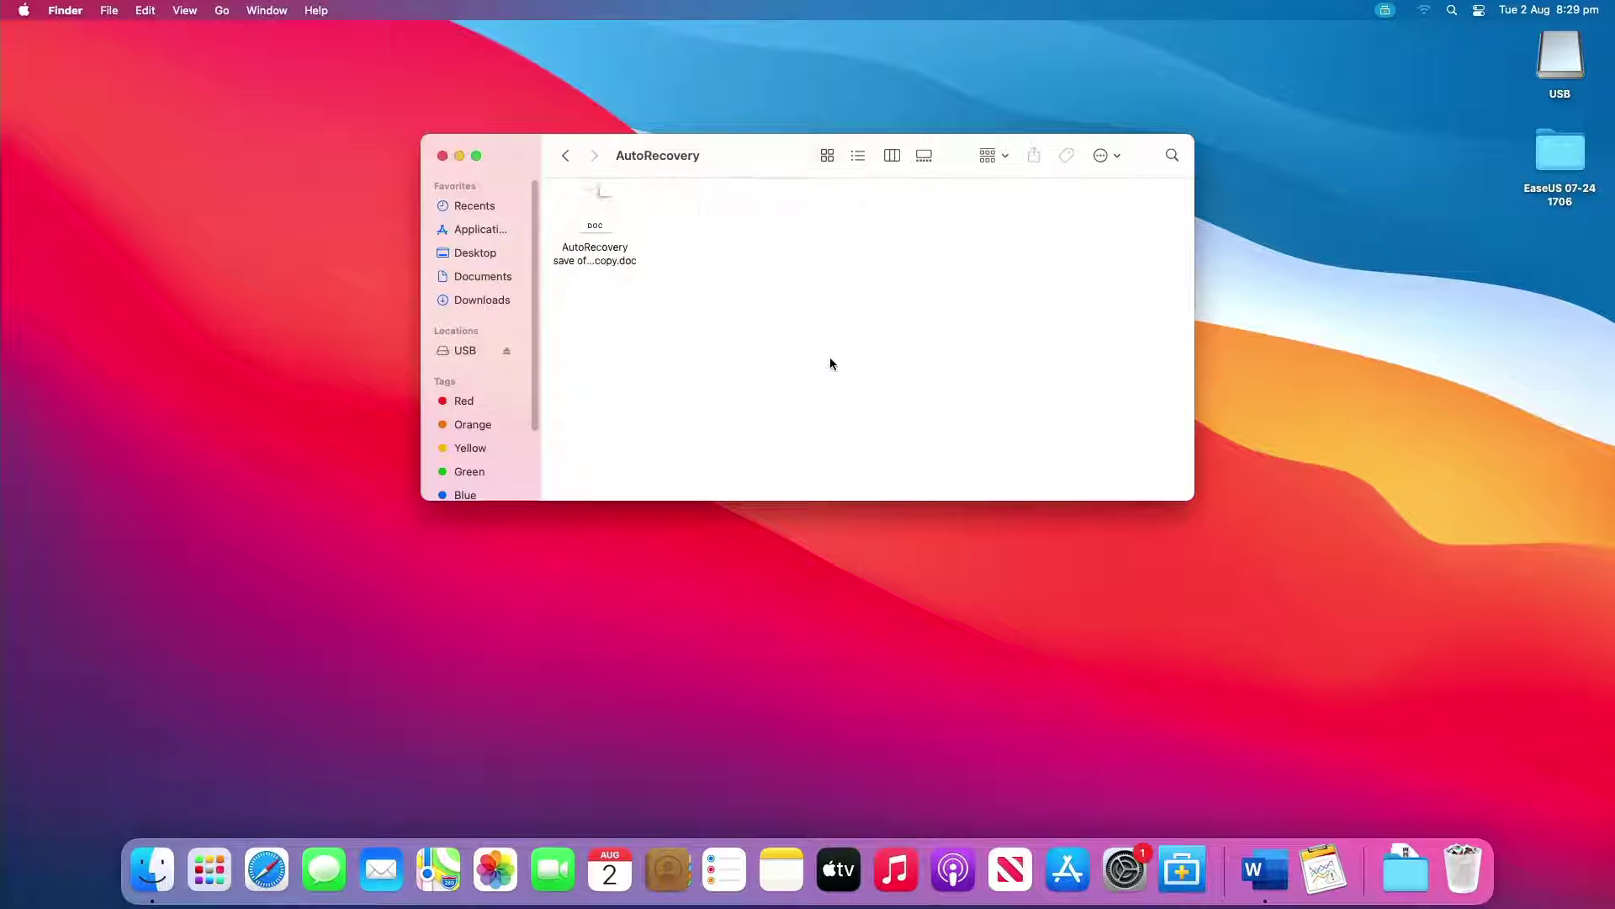
{"action": "double_click", "coordinate": [604, 220]}
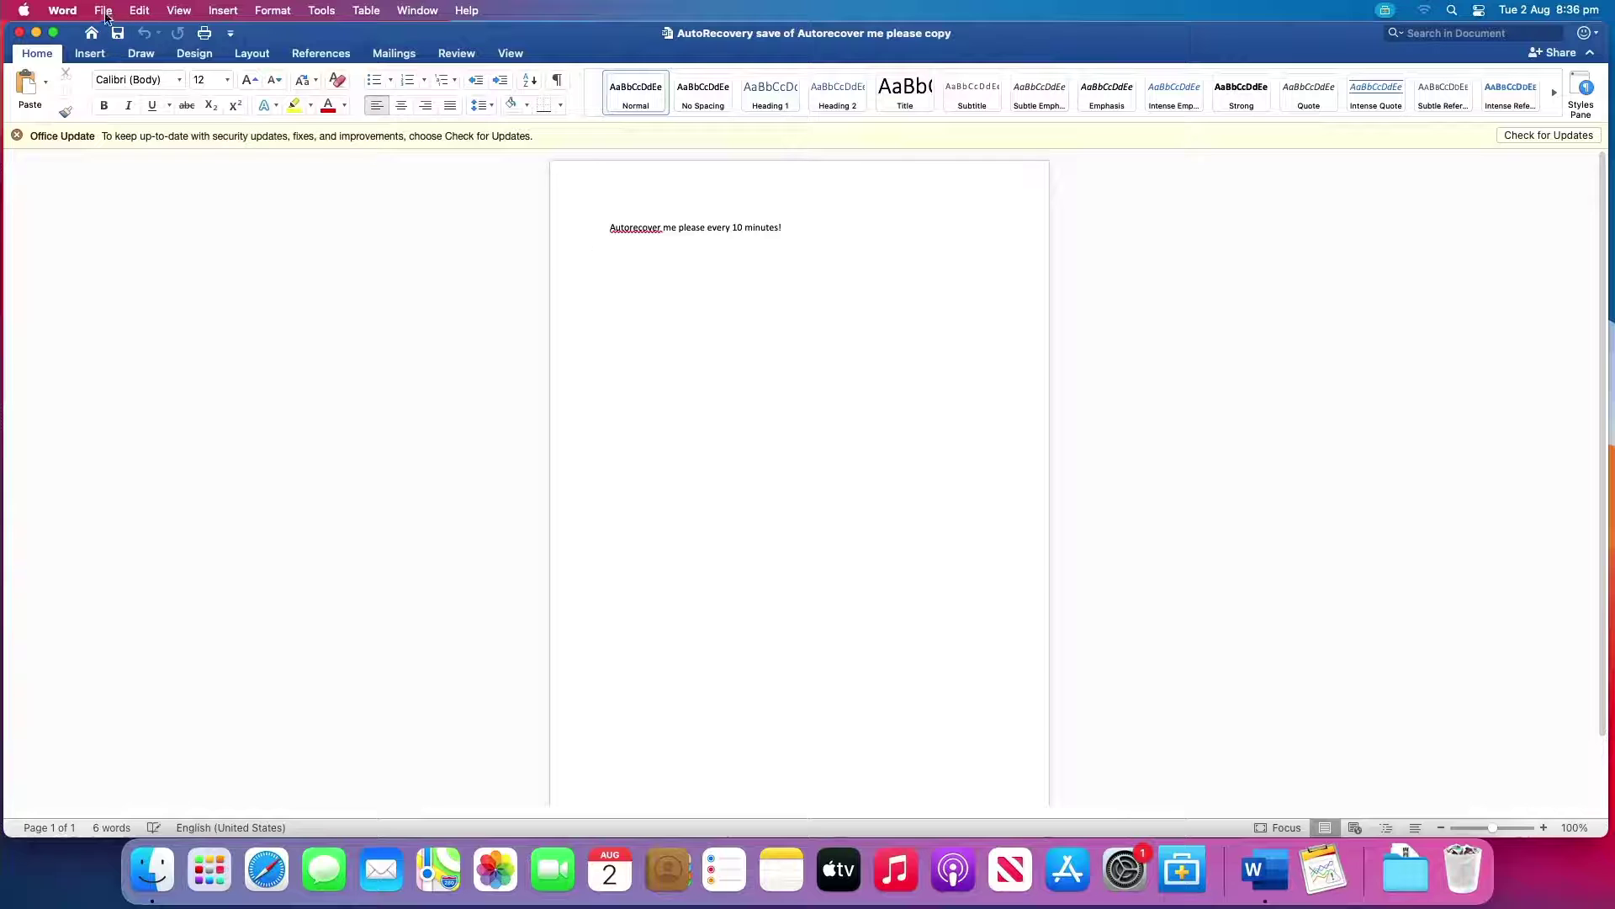
Step: Save the recovered document as 'Yay' in the Documents folder
{"action": "left_click", "coordinate": [104, 11]}
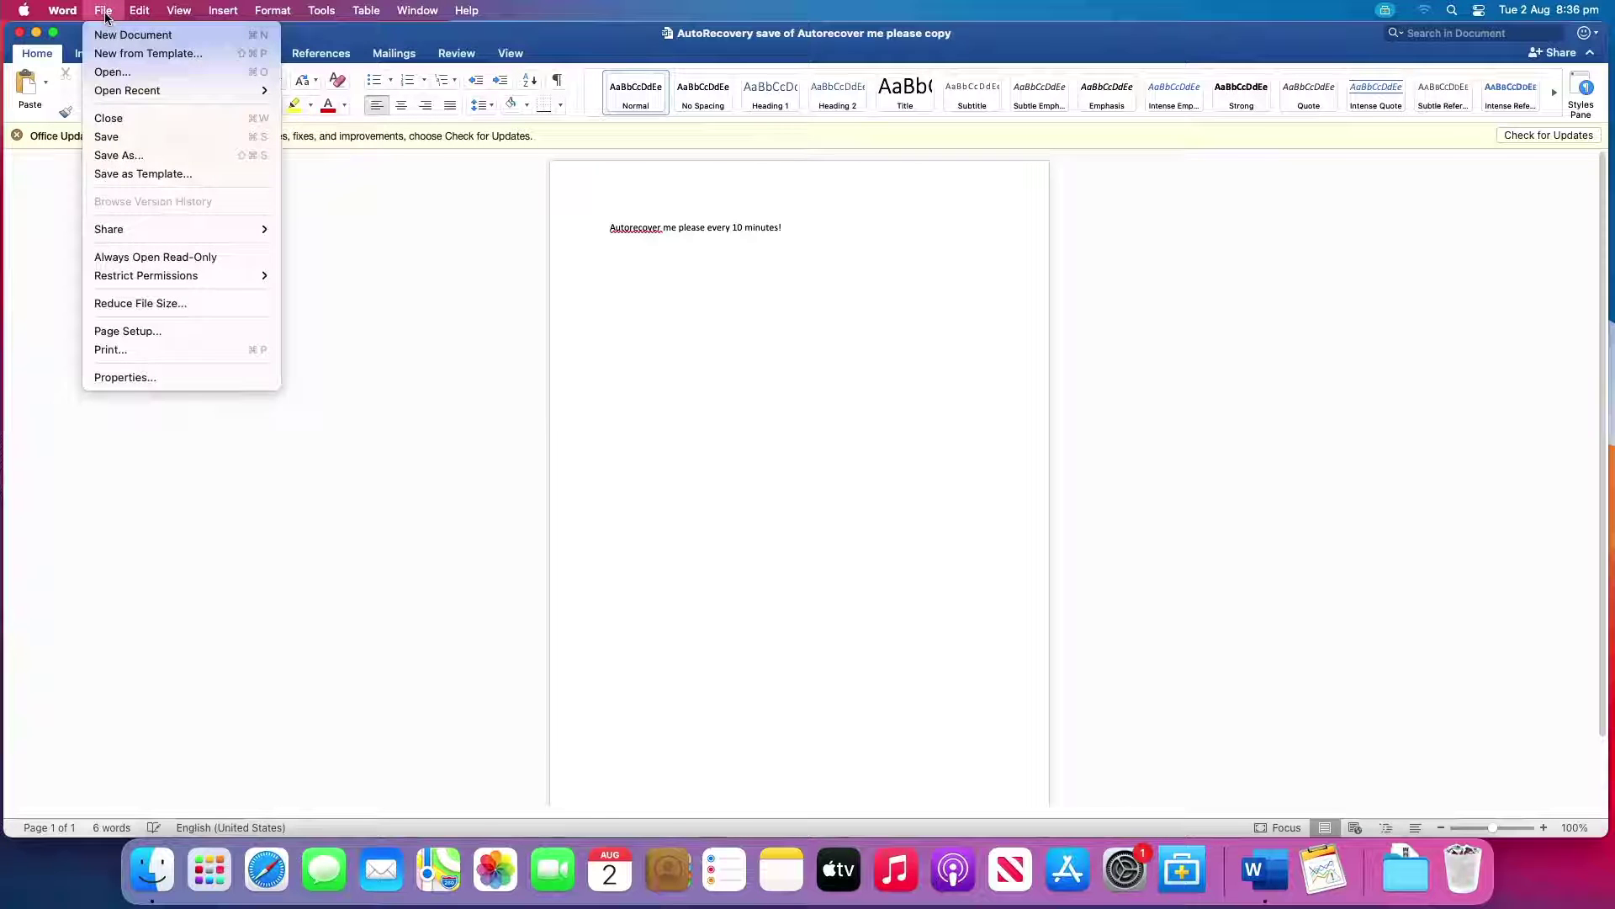
{"action": "left_click", "coordinate": [138, 154]}
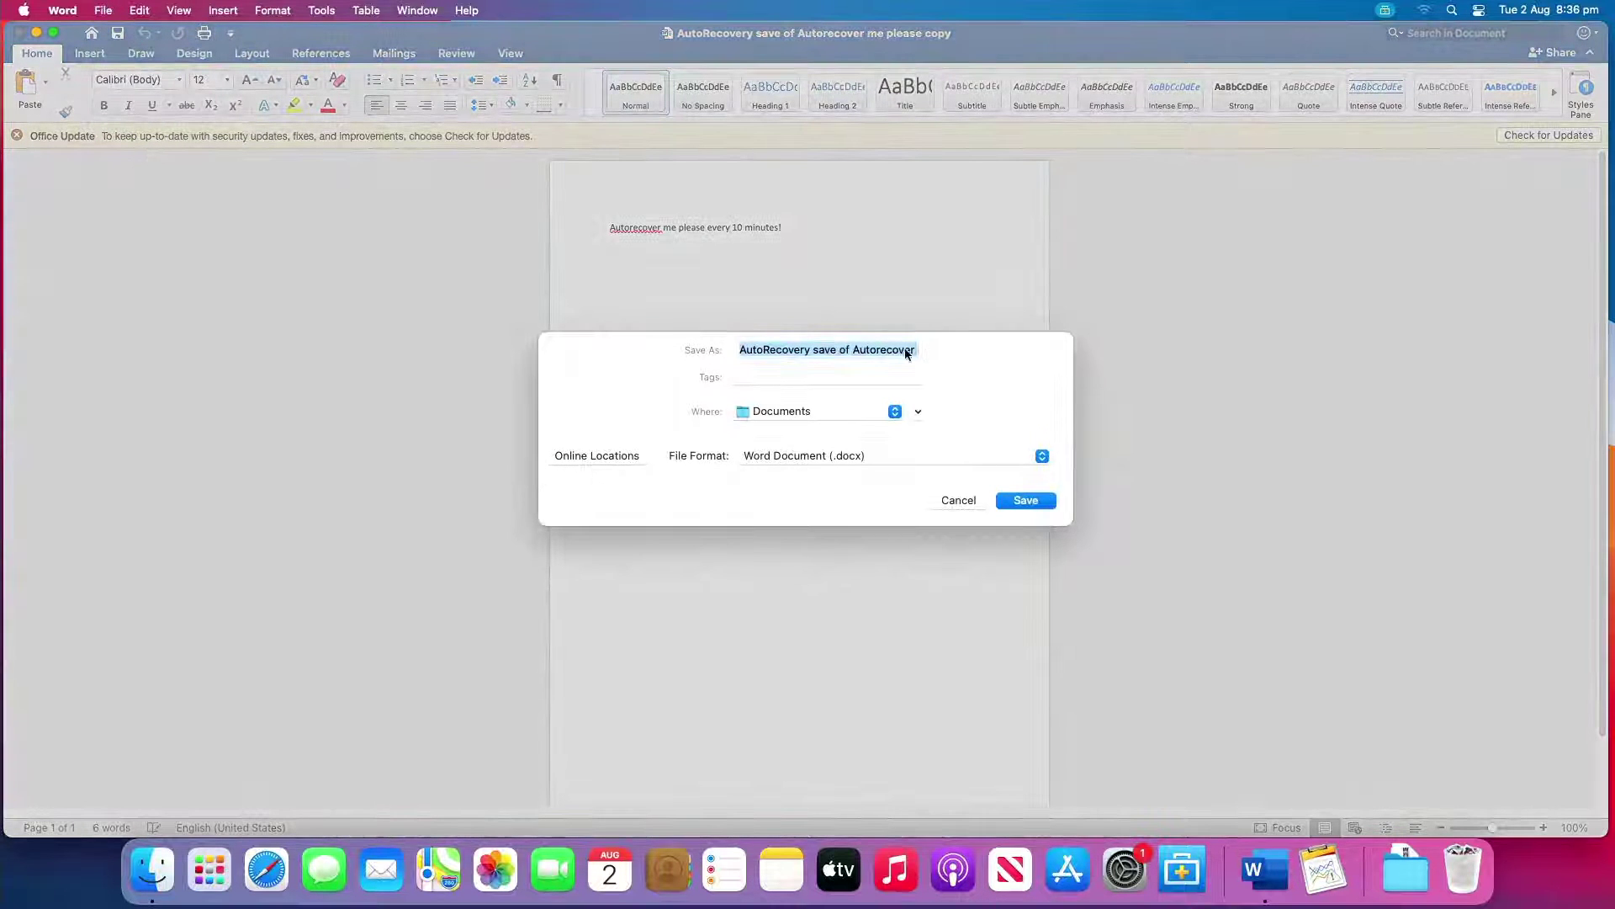
{"action": "key", "text": "BackSpace"}
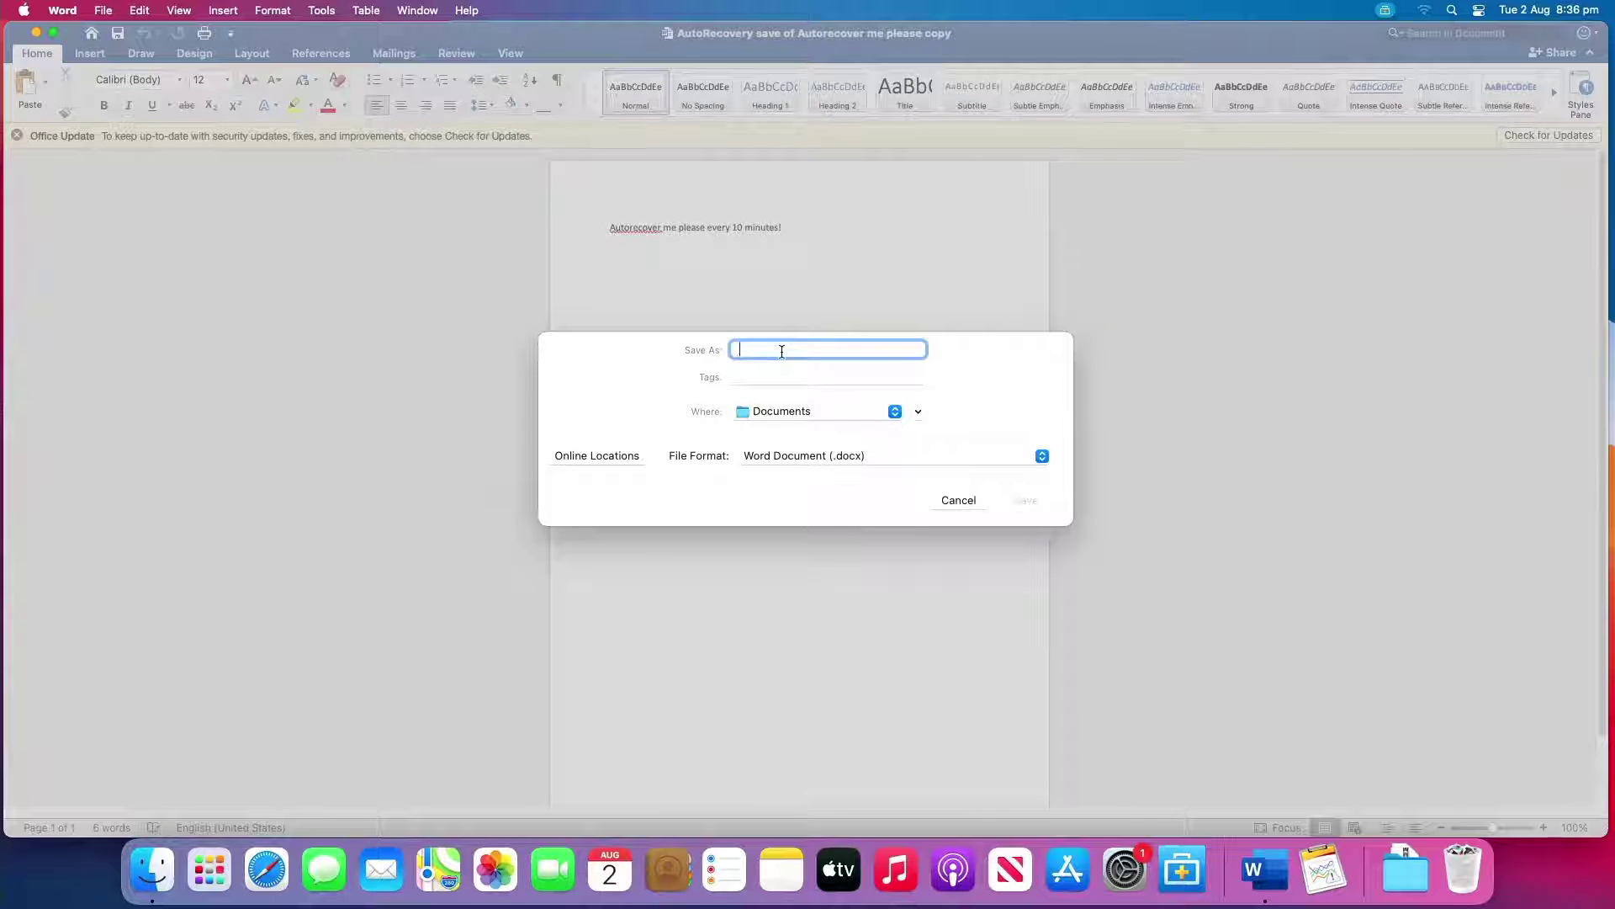
{"action": "type", "text": "R"}
{"action": "key", "text": "BackSpace"}
{"action": "type", "text": "Yay"}
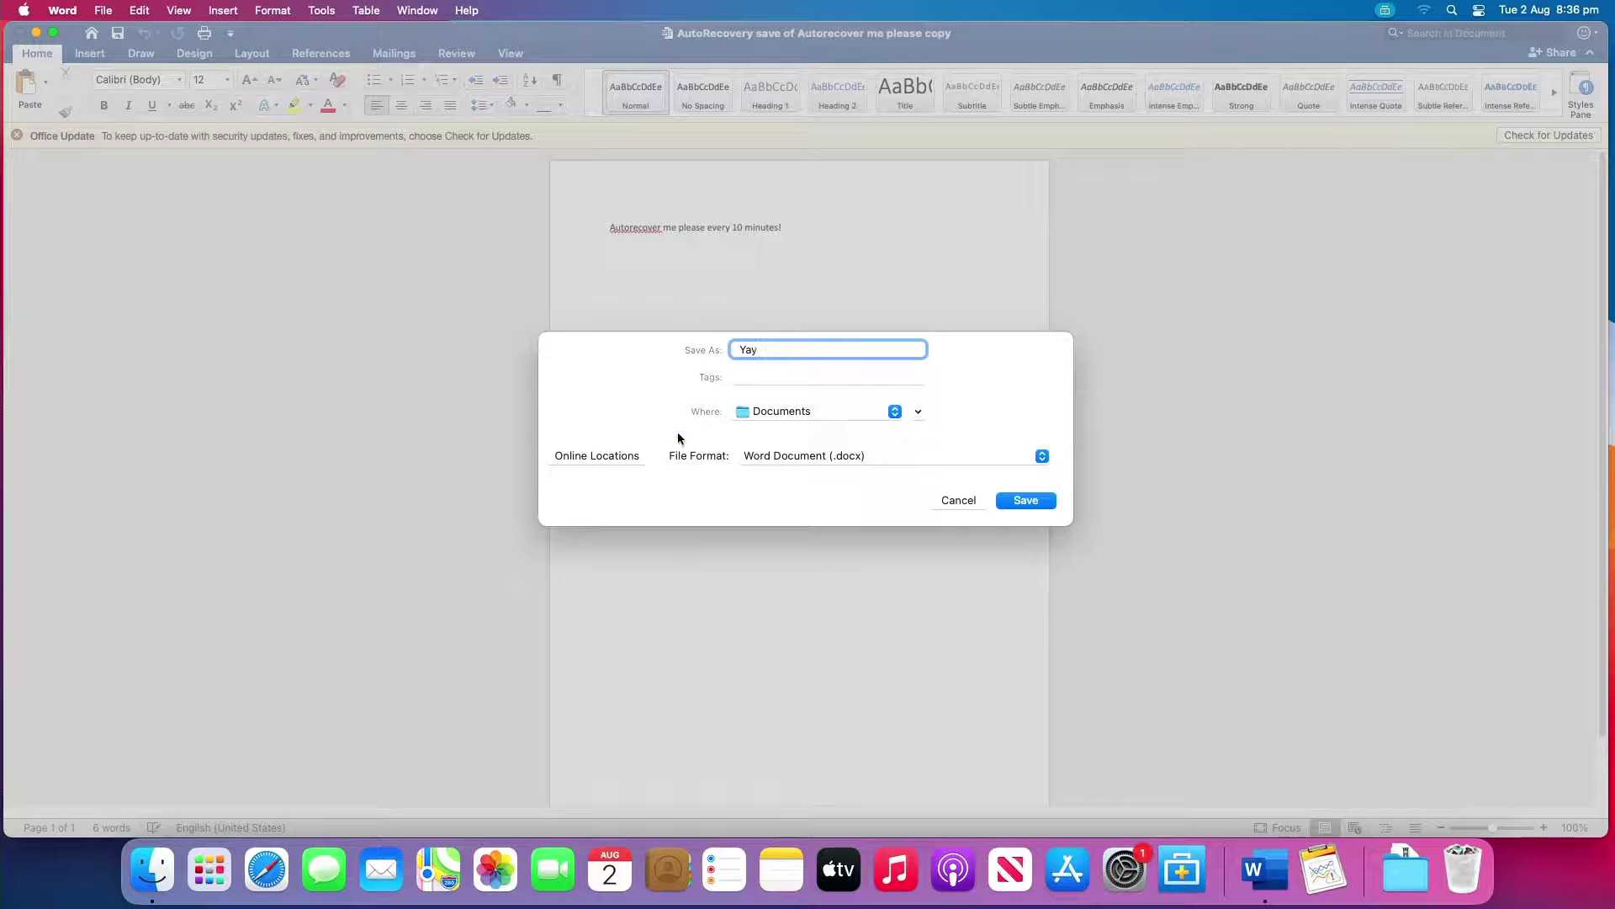
{"action": "left_click", "coordinate": [818, 416]}
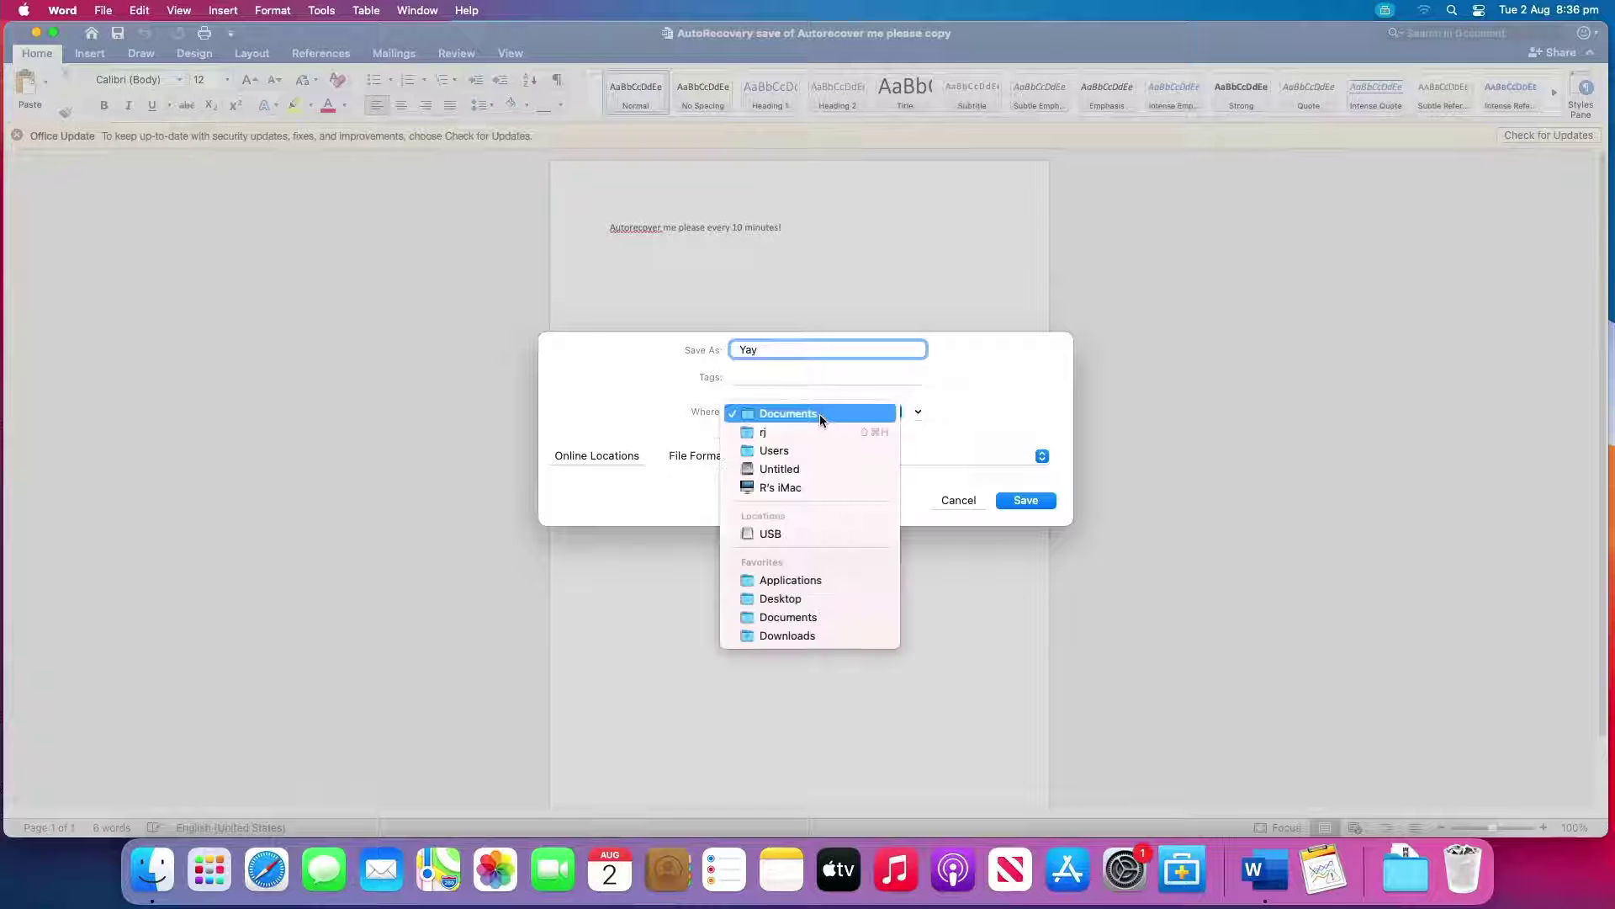
{"action": "left_click", "coordinate": [820, 416]}
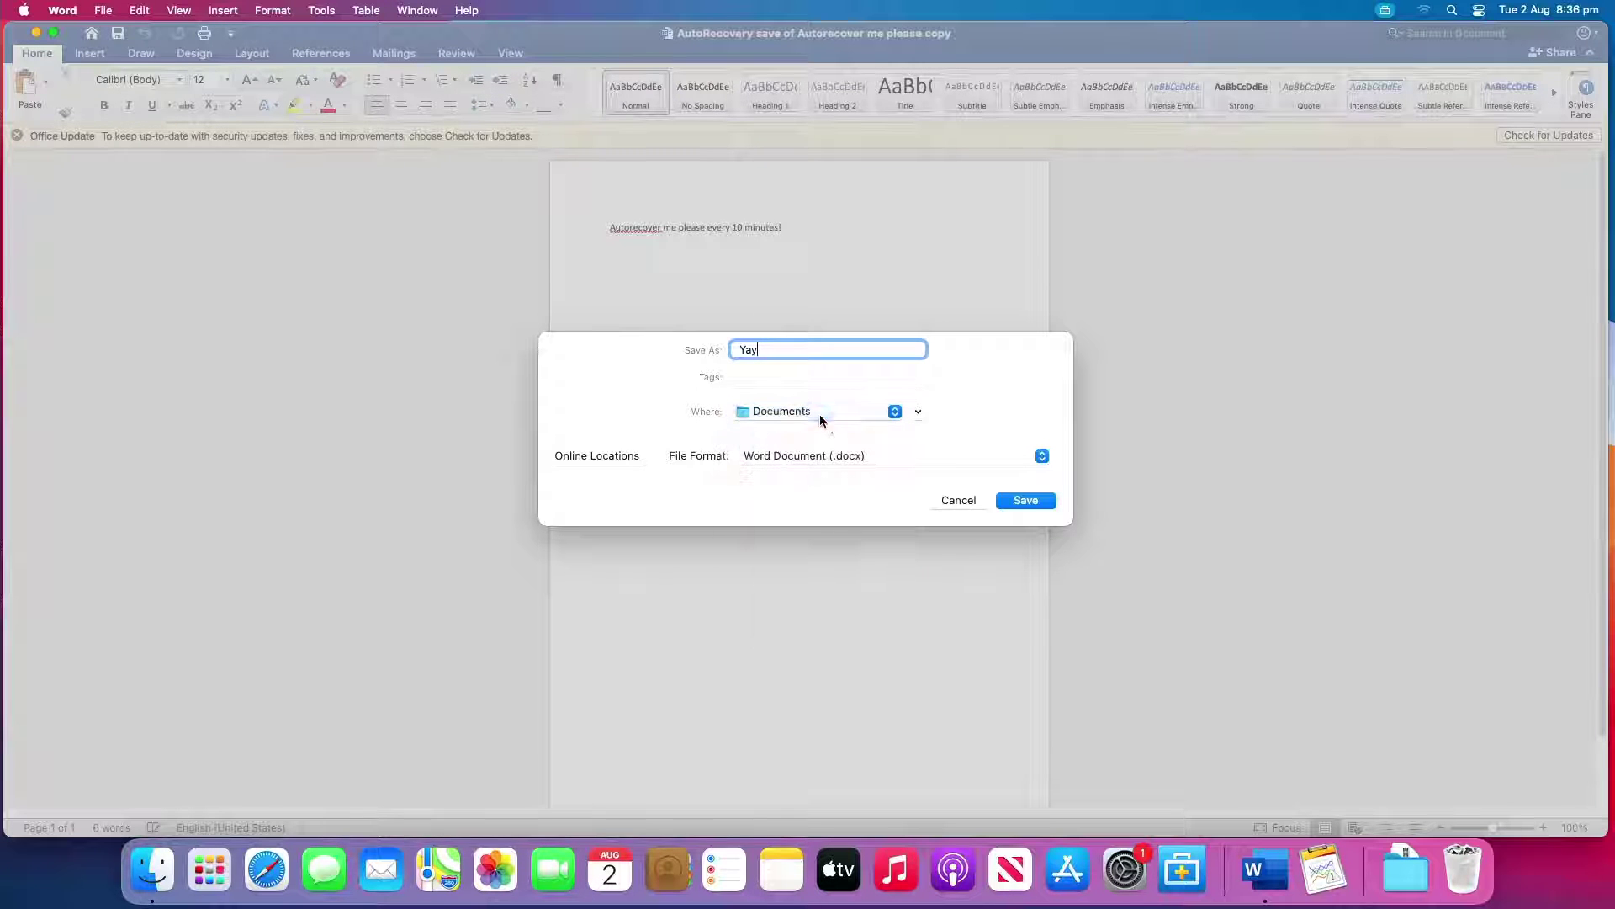
{"action": "left_click", "coordinate": [1021, 503]}
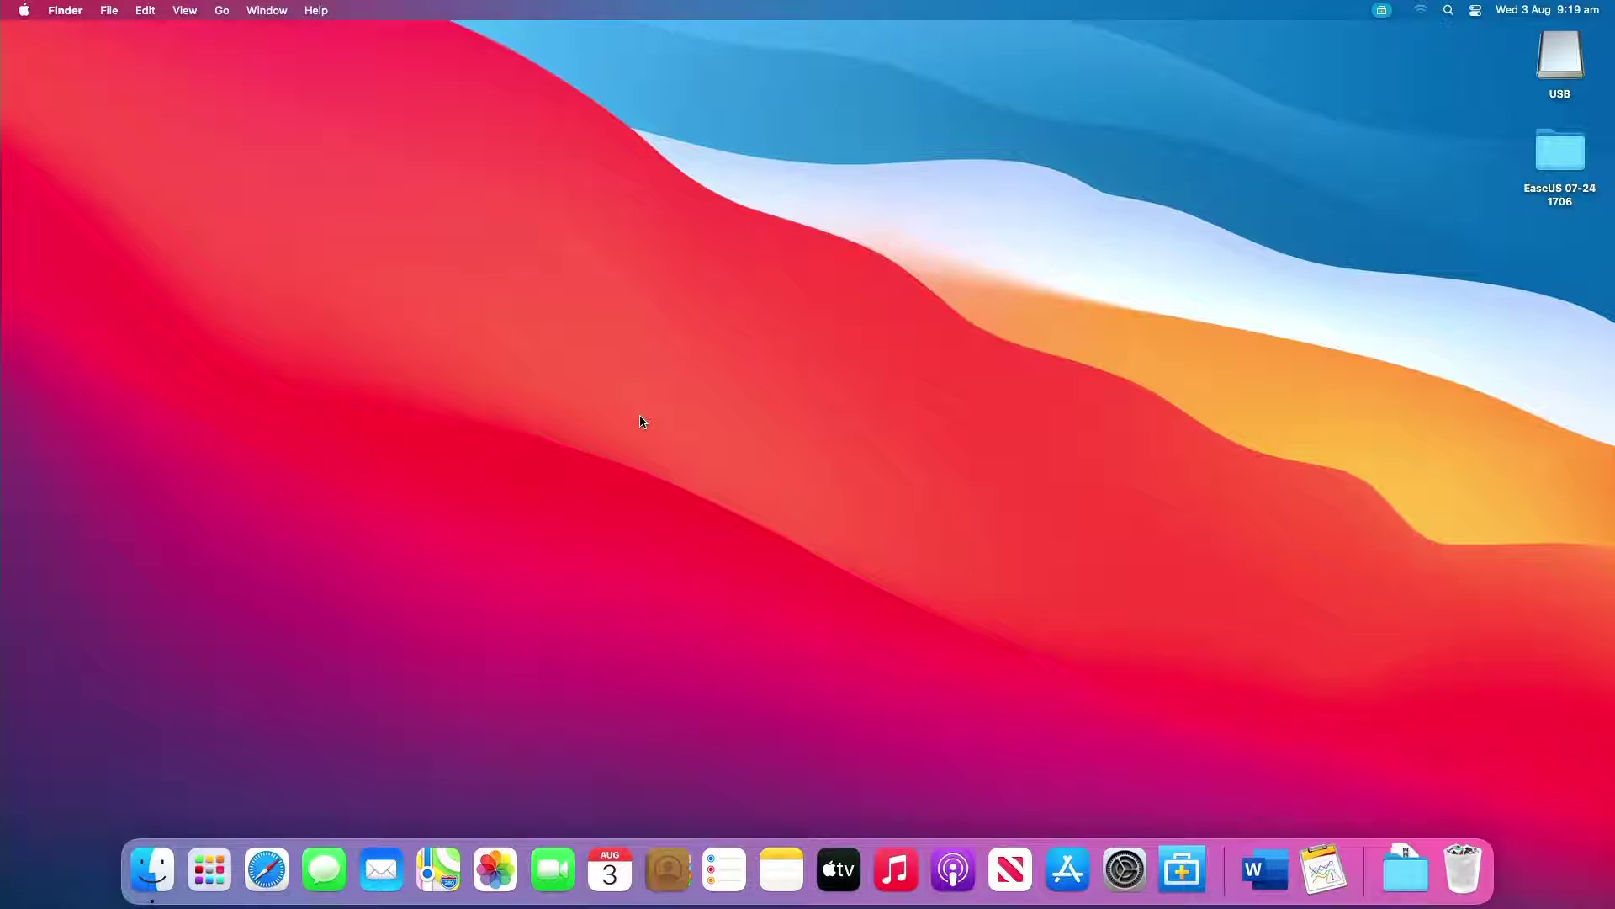
Step: Launch Terminal from the Applications > Utilities folder
{"action": "left_click", "coordinate": [167, 870]}
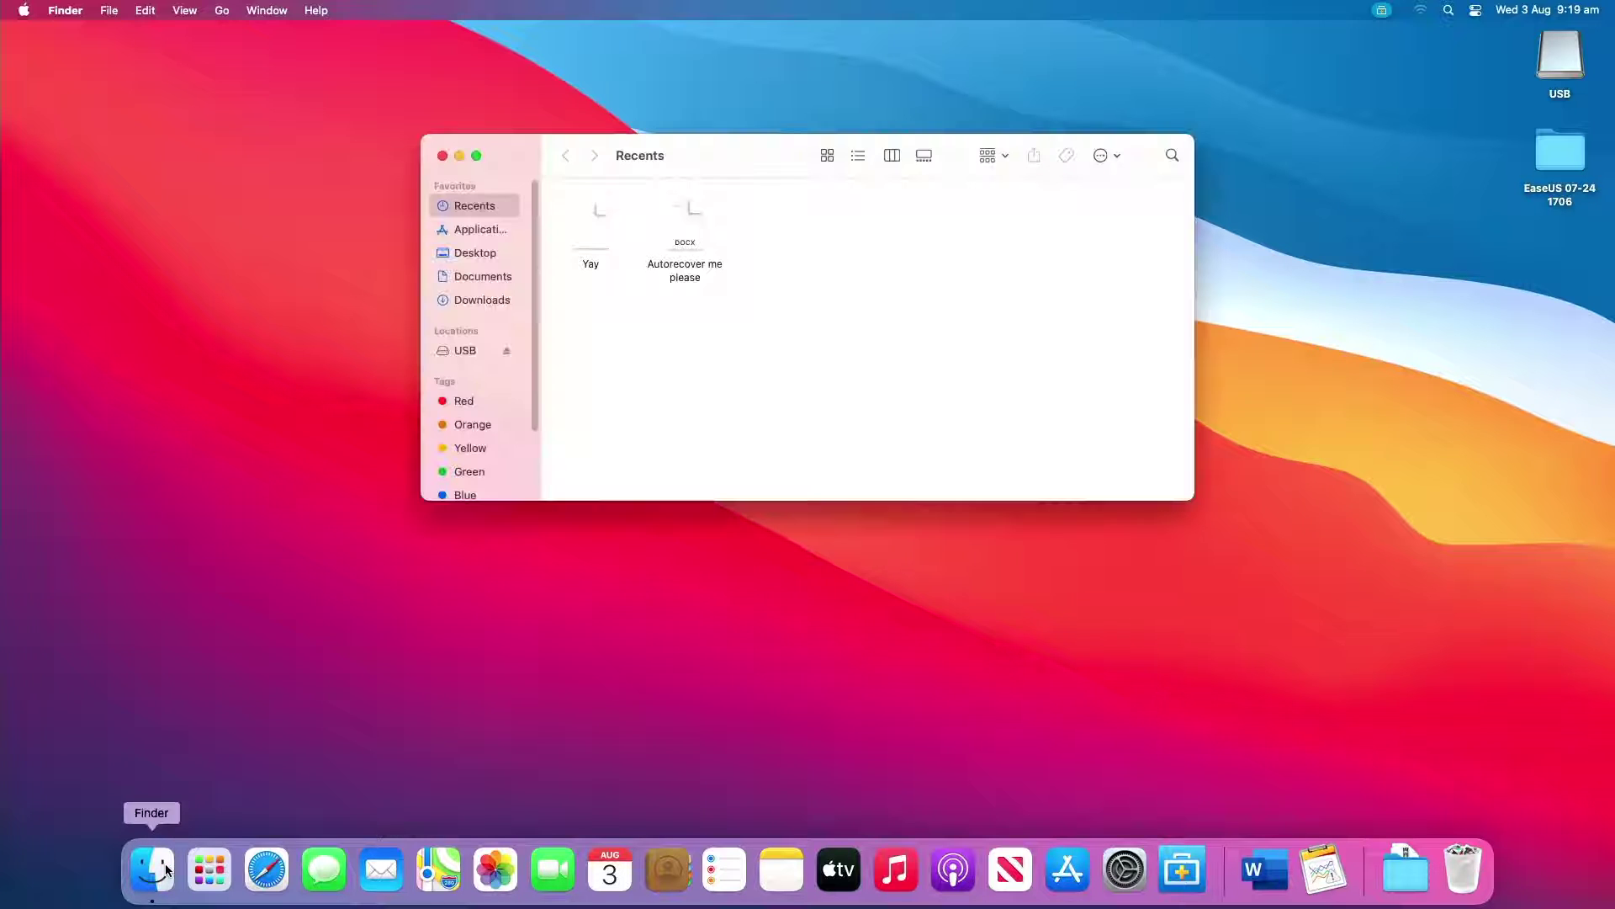
{"action": "left_click", "coordinate": [488, 230]}
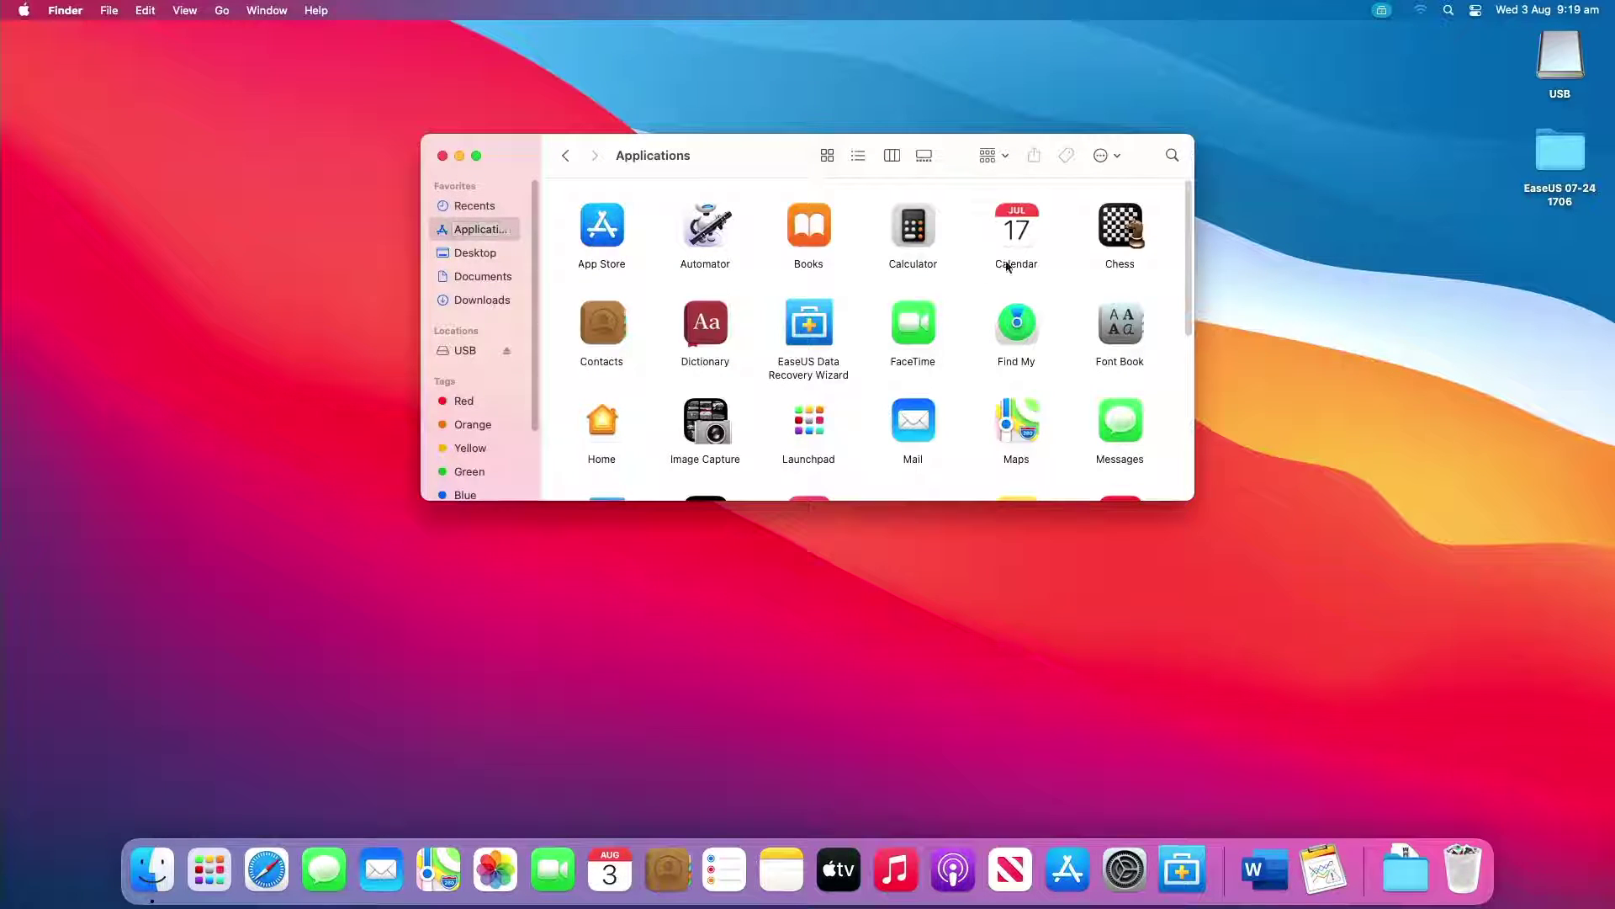
{"action": "left_click_drag", "start_coordinate": [1185, 265], "coordinate": [1171, 414]}
{"action": "left_click", "coordinate": [705, 444]}
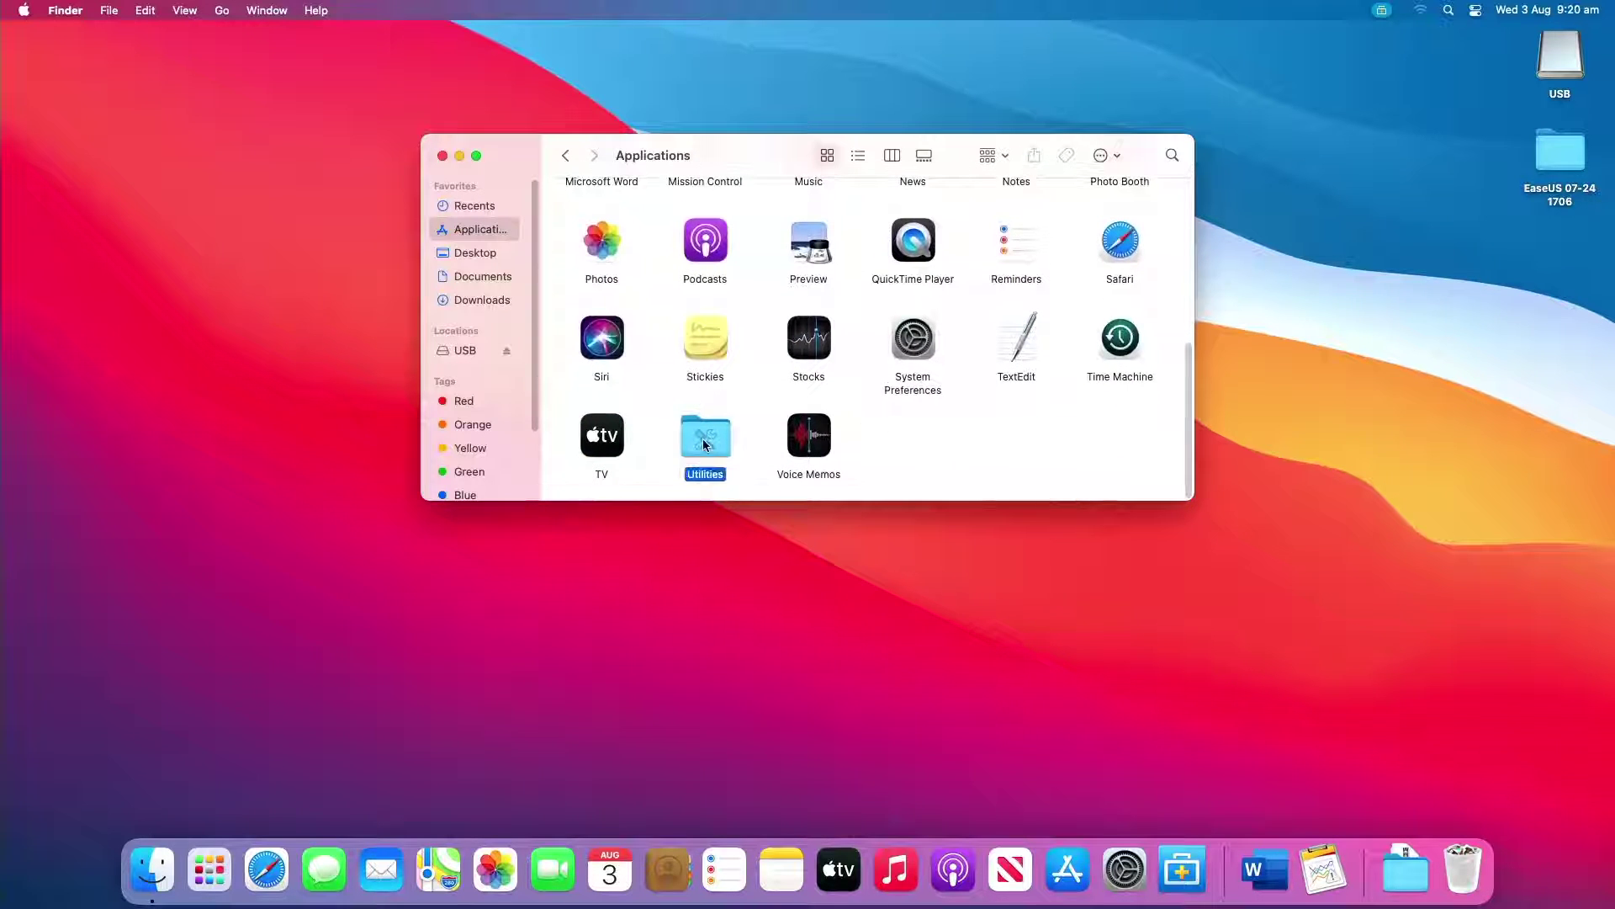
{"action": "double_click", "coordinate": [705, 444]}
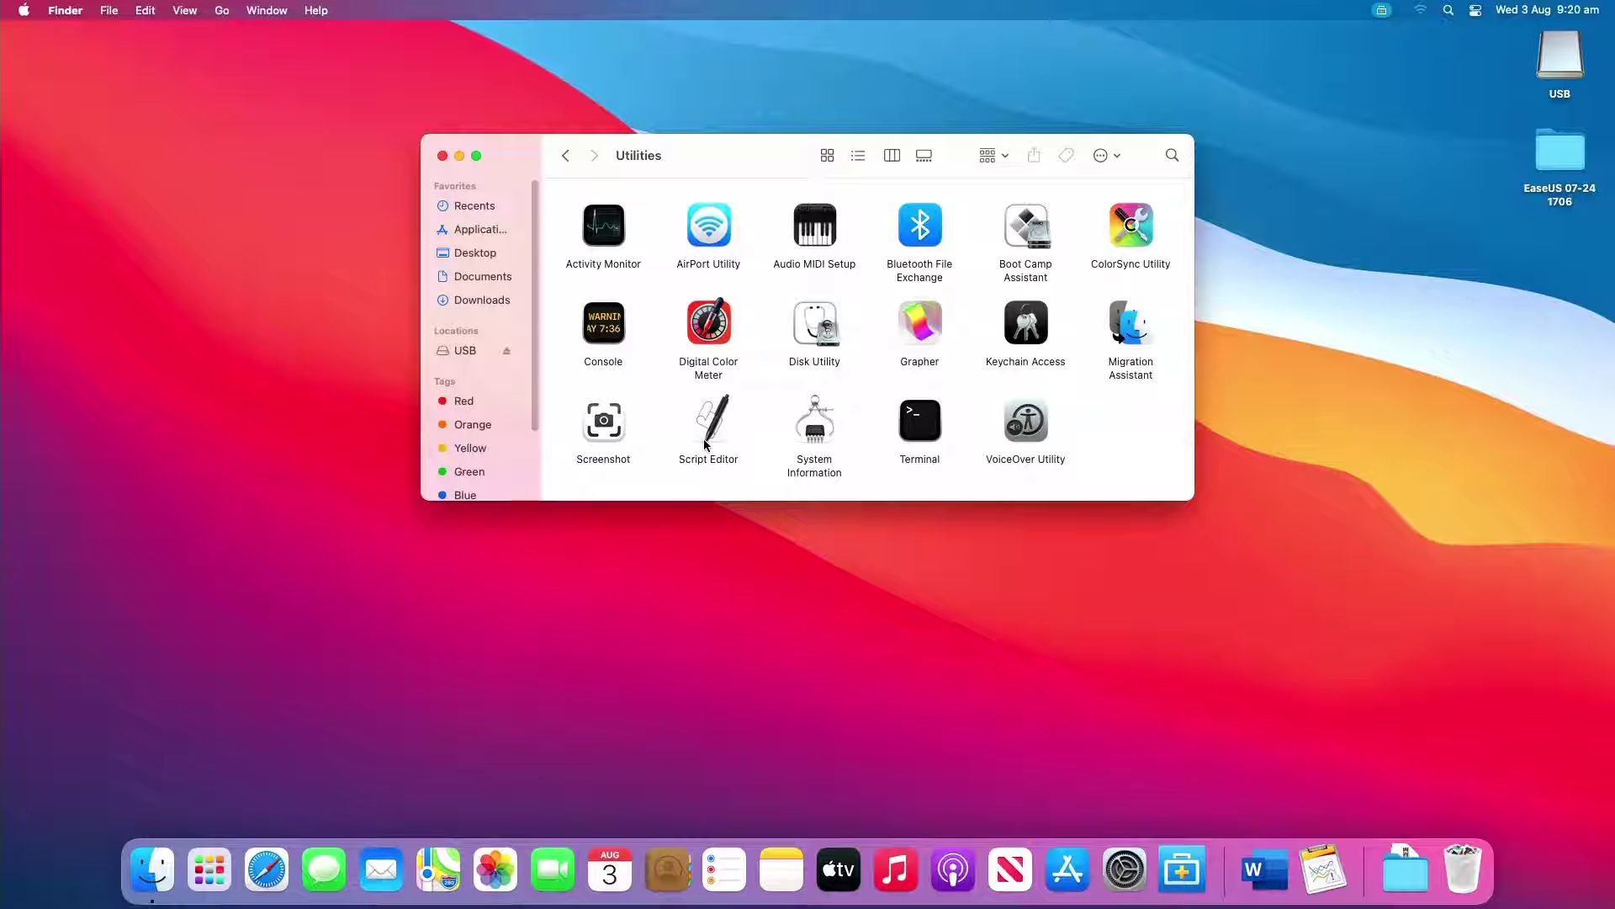
{"action": "double_click", "coordinate": [919, 421]}
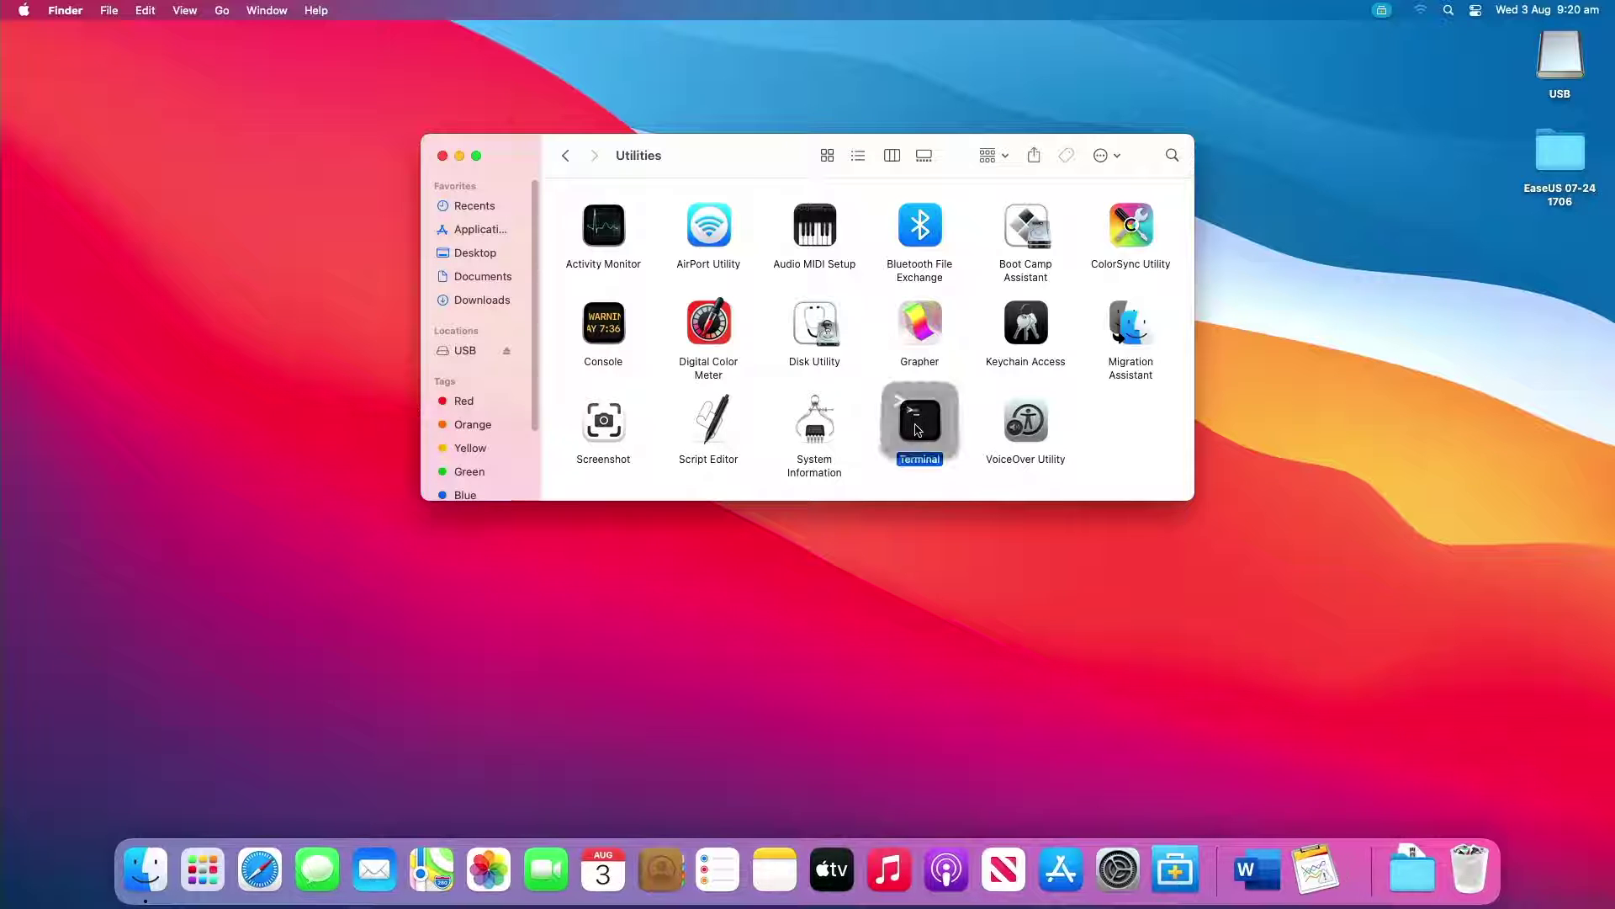
Step: Run 'open $TMPDIR' in Terminal to show the temporary folder in Finder
{"action": "left_click_drag", "start_coordinate": [394, 69], "coordinate": [1050, 294]}
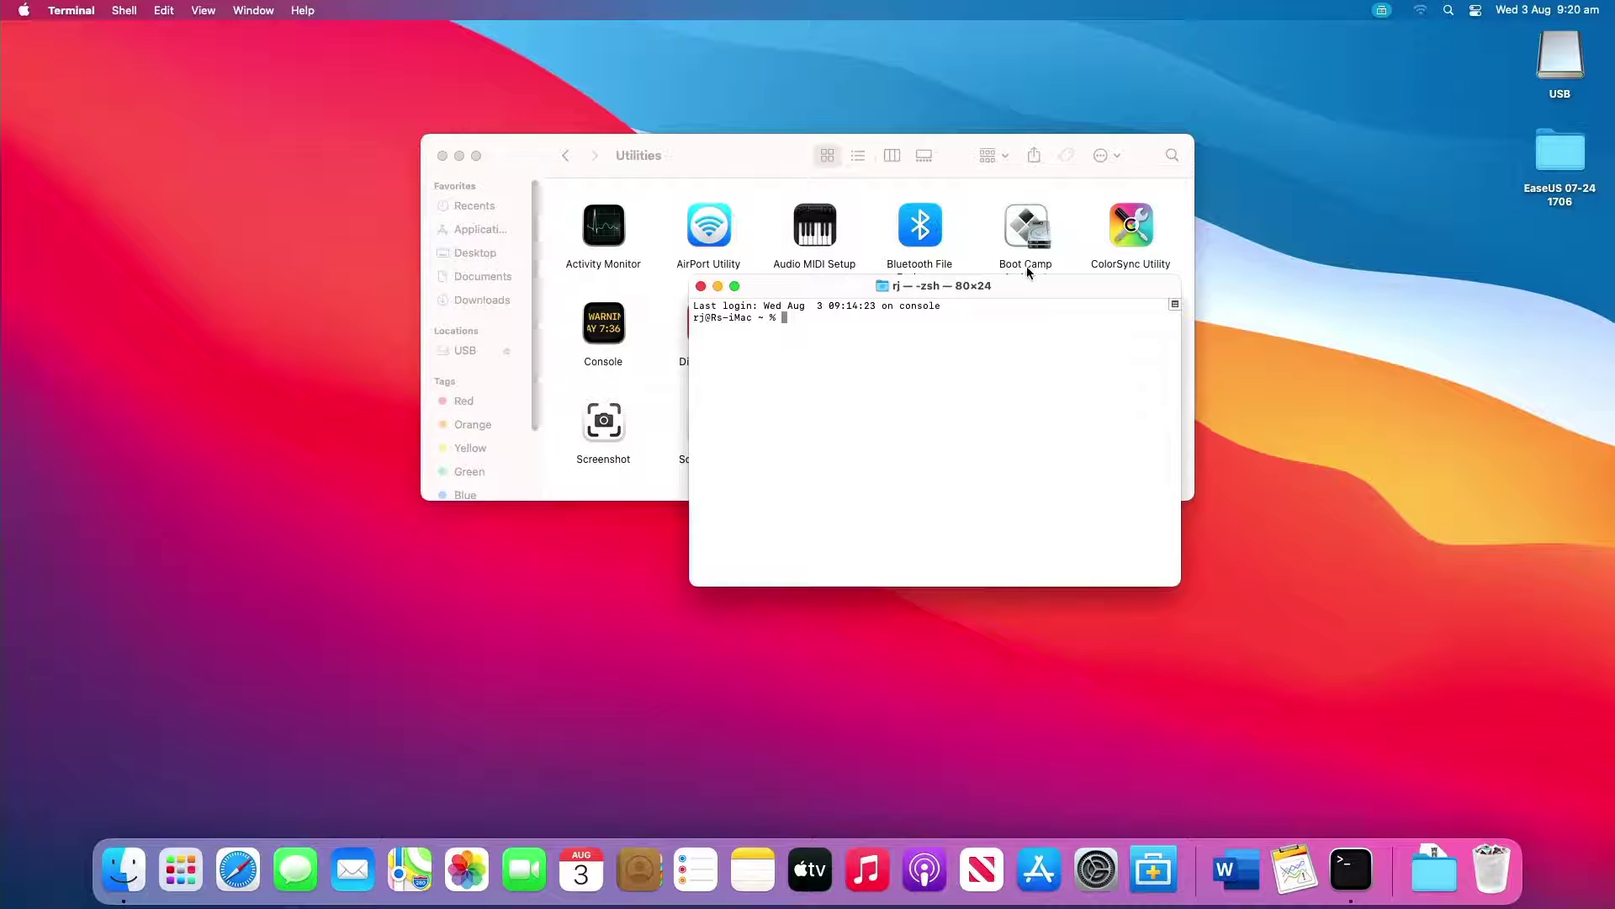
{"action": "type", "text": "open $TMPDIR"}
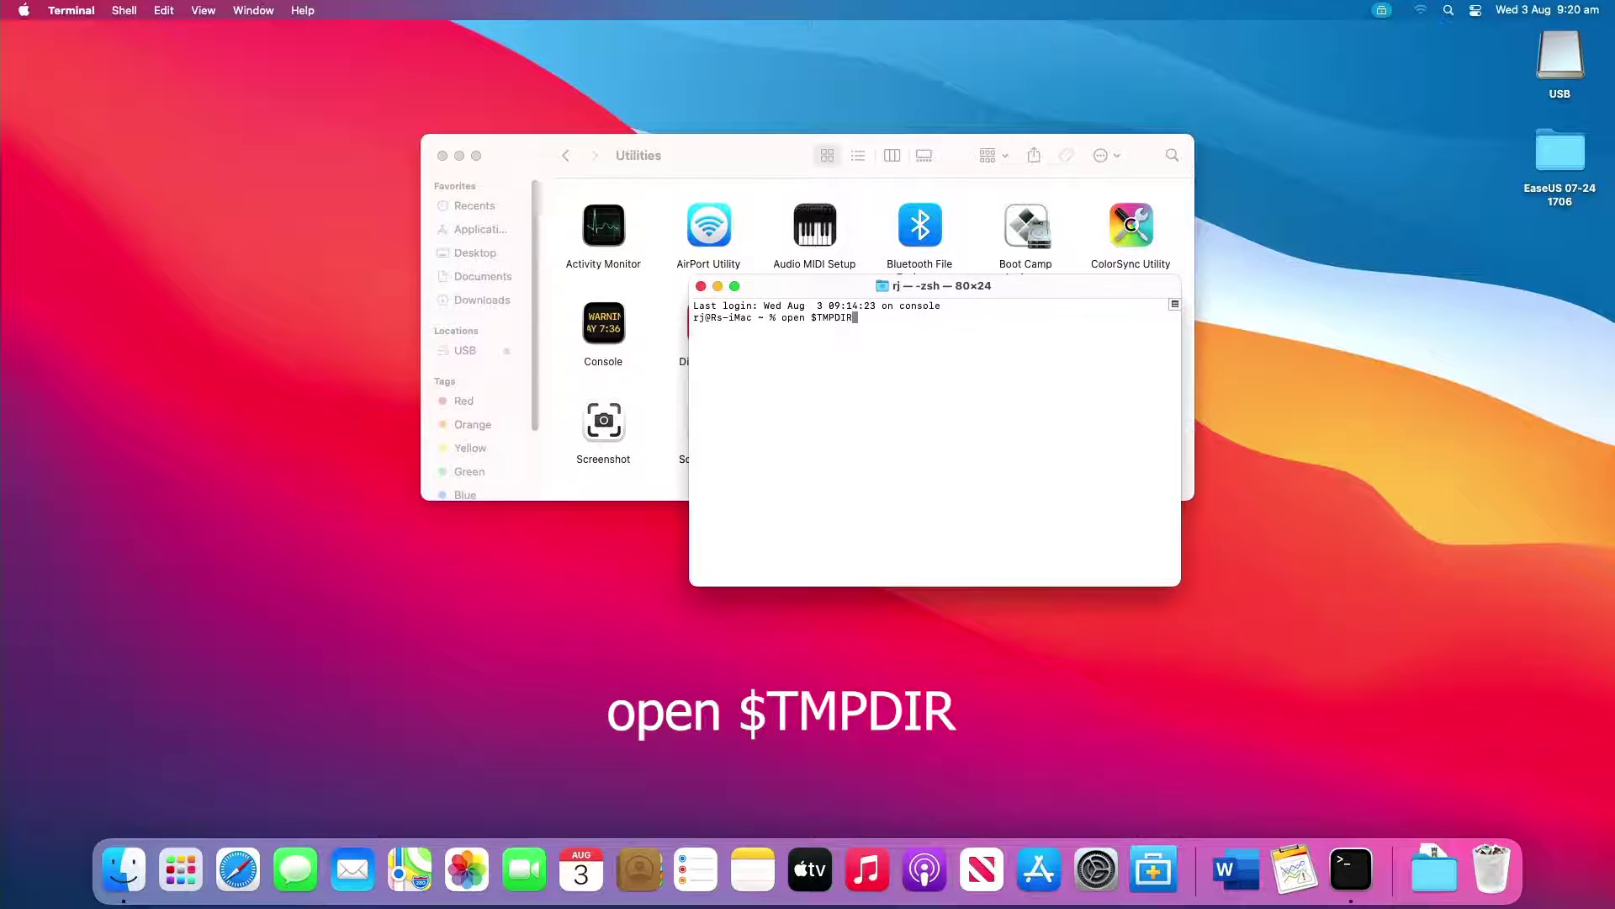
{"action": "key", "text": "Return"}
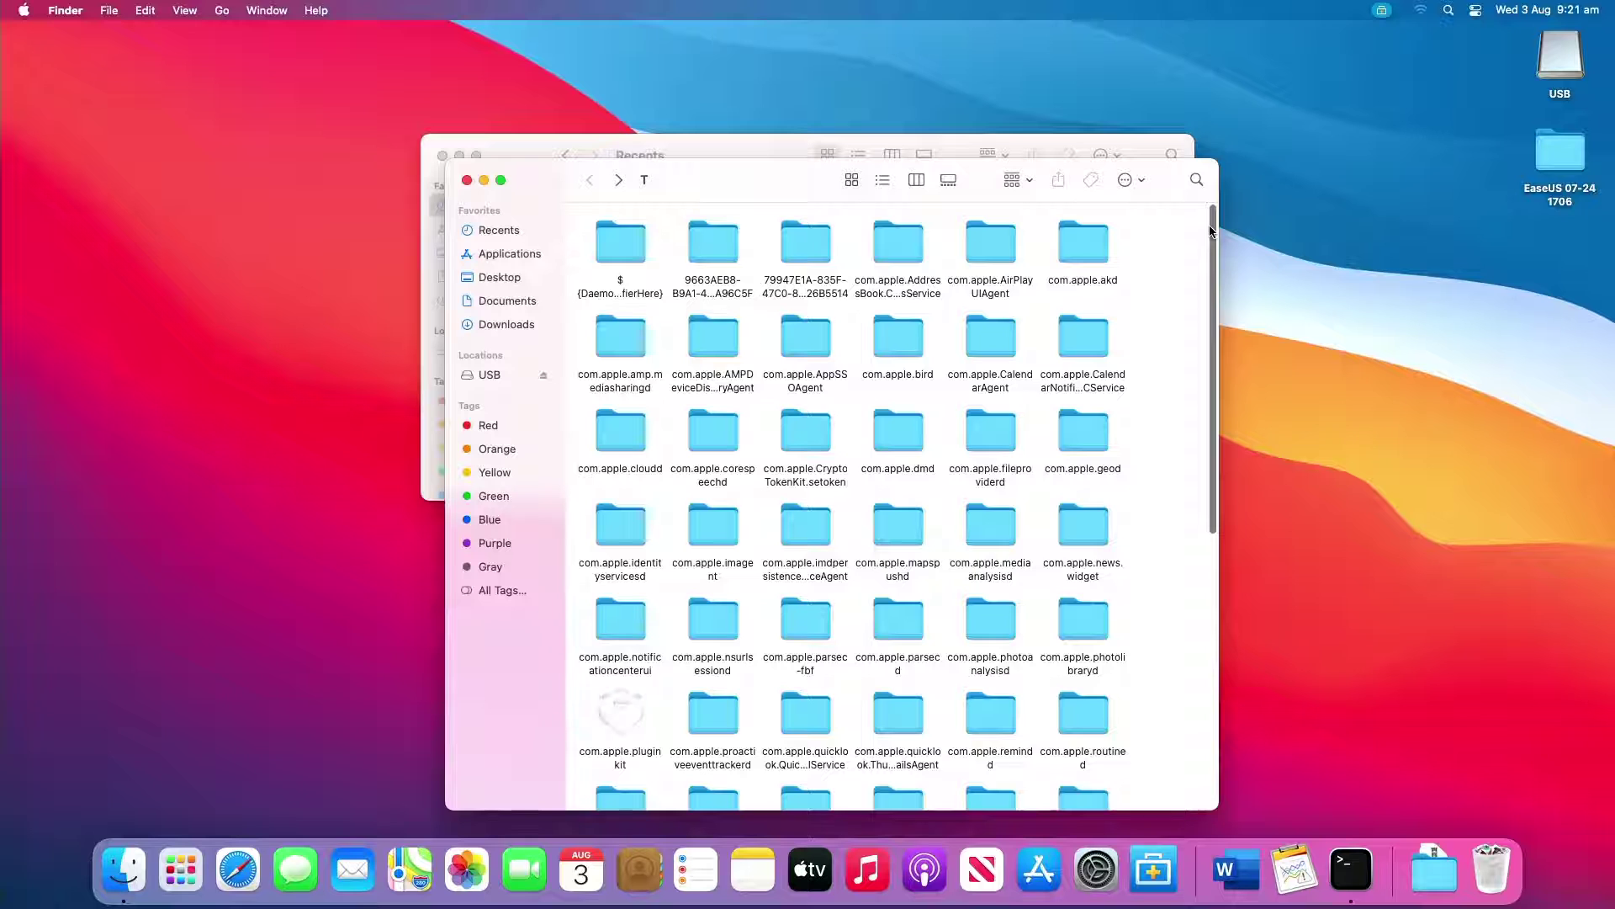
Step: Open 'Autorecover me please' from the TemporaryItems folder with Microsoft Word
{"action": "left_click_drag", "start_coordinate": [1211, 230], "coordinate": [1205, 525]}
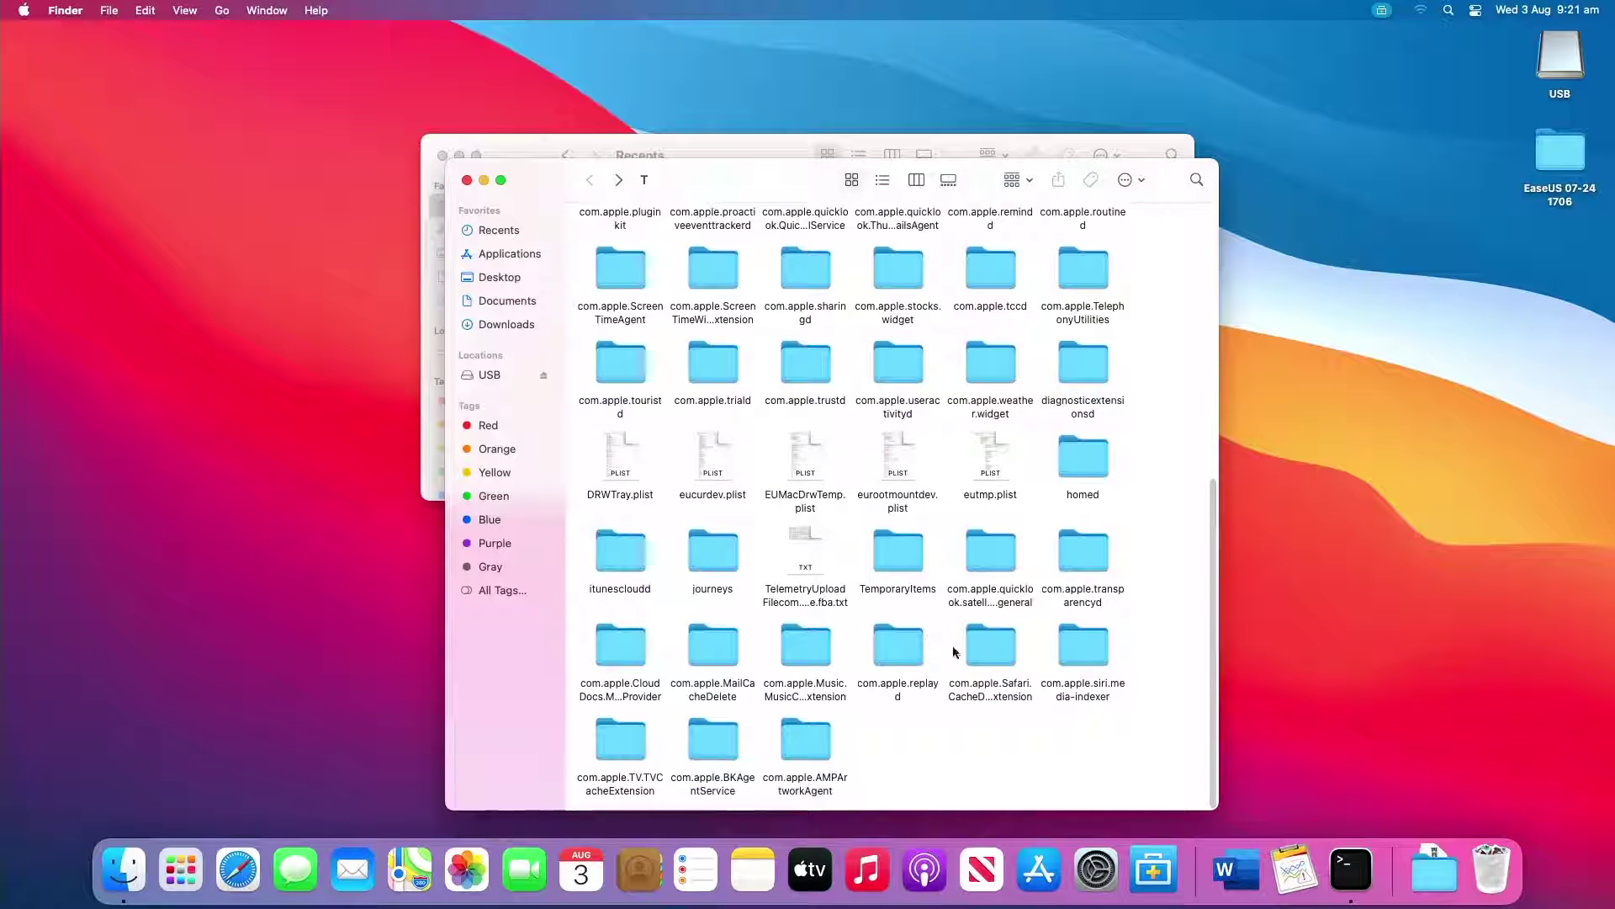
{"action": "double_click", "coordinate": [901, 578]}
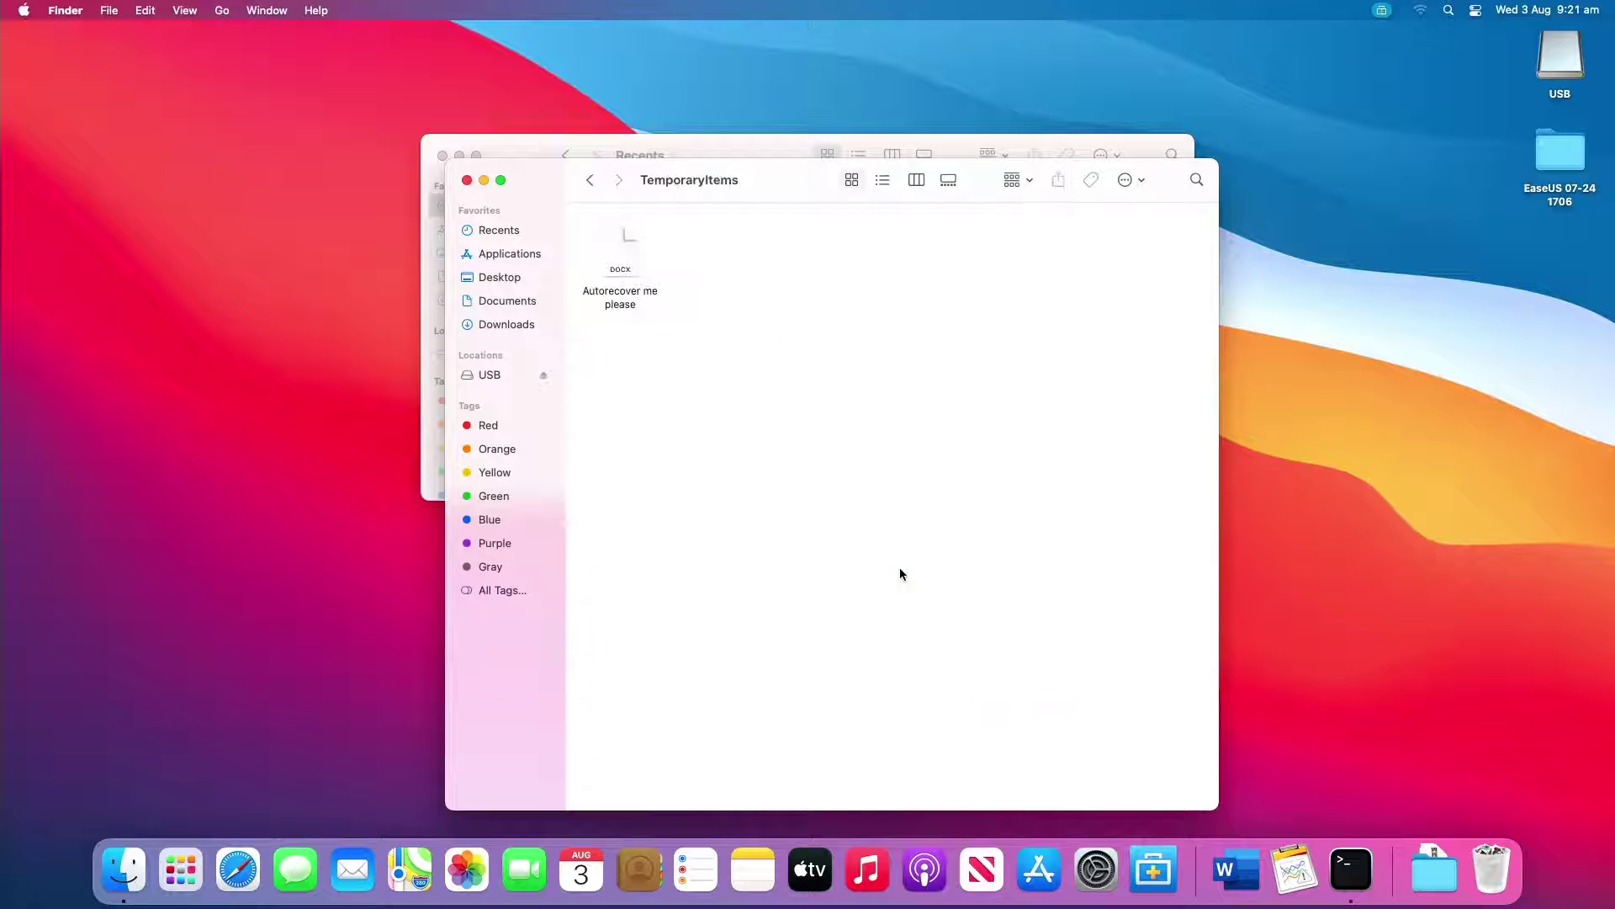
{"action": "right_click", "coordinate": [627, 270]}
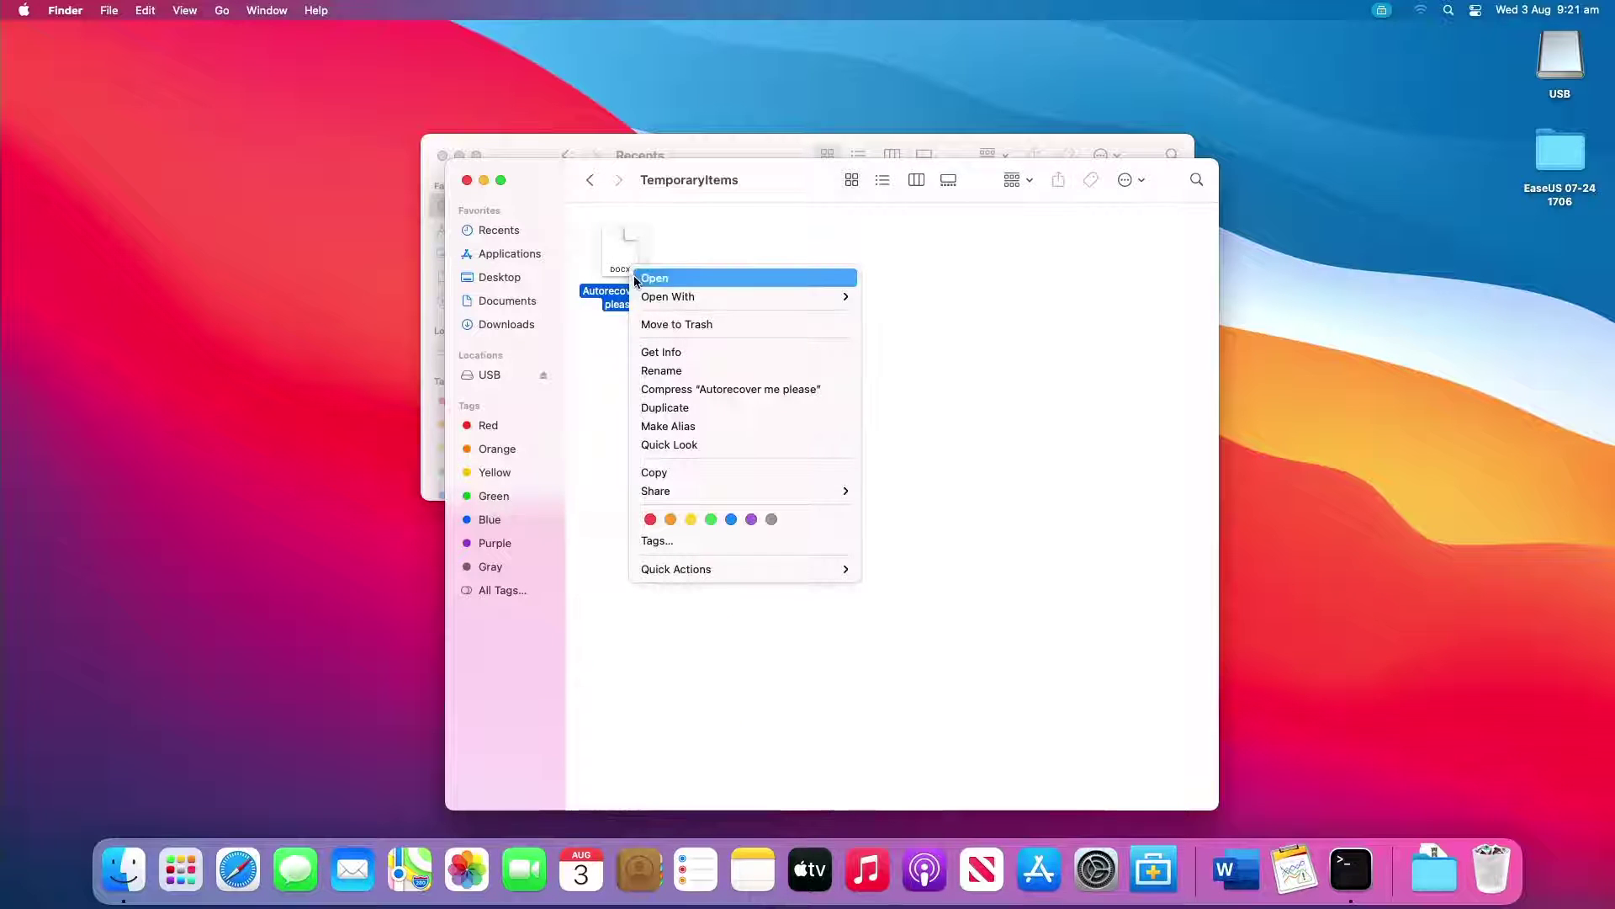
{"action": "mouse_move", "coordinate": [661, 298]}
{"action": "left_click", "coordinate": [876, 295]}
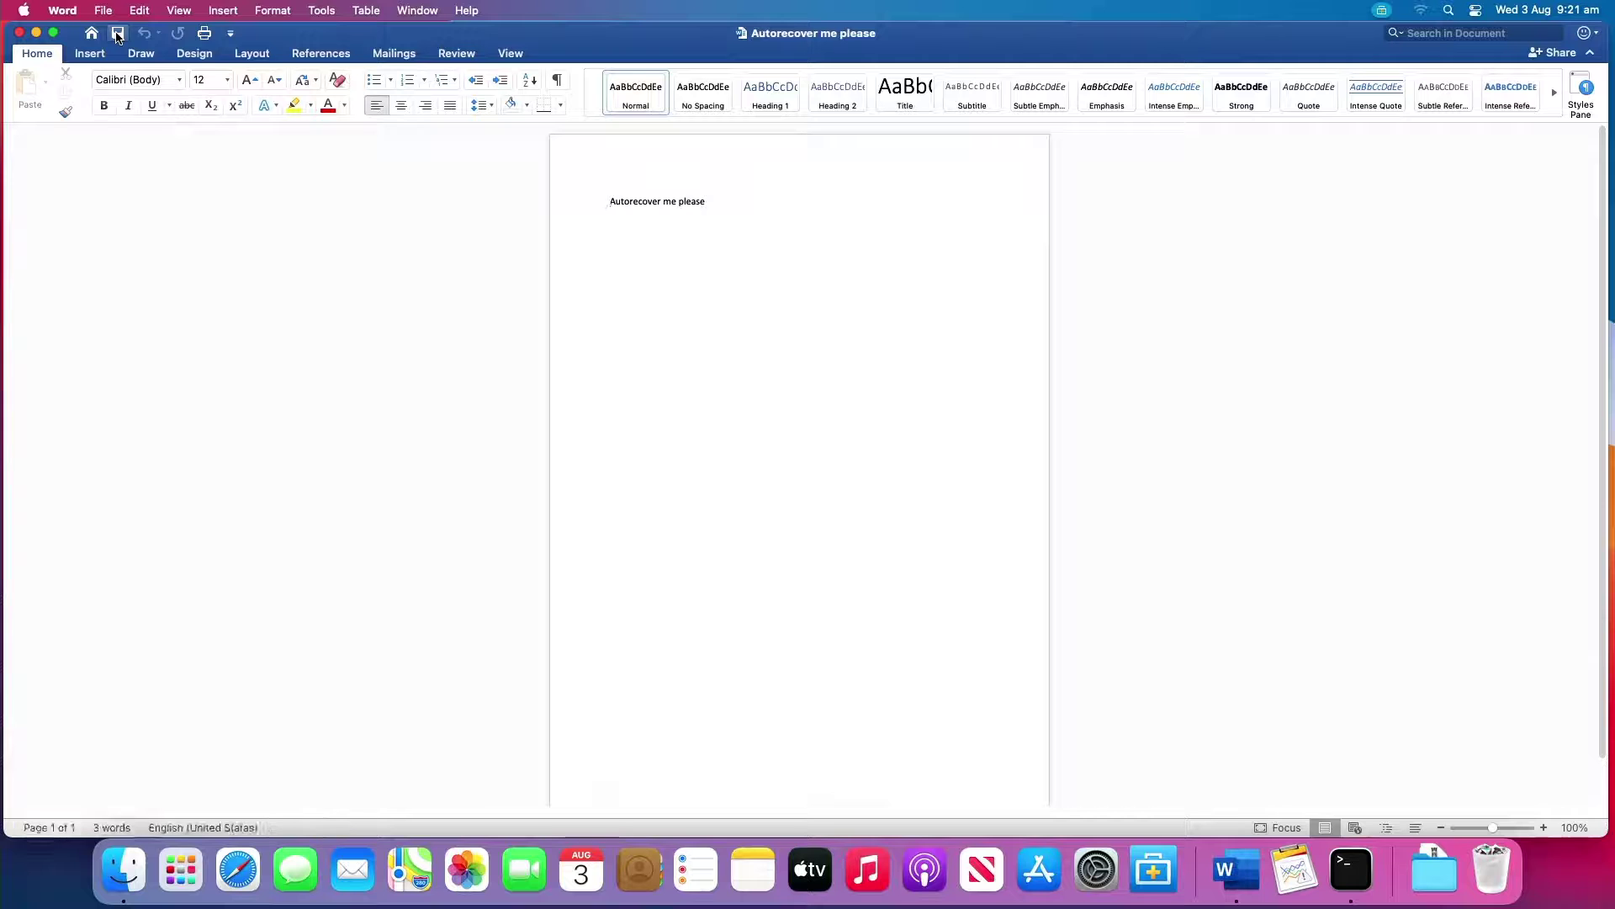
Step: Save the recovered 'Autorecover me please' document as a new copy with Save As
{"action": "left_click", "coordinate": [103, 10]}
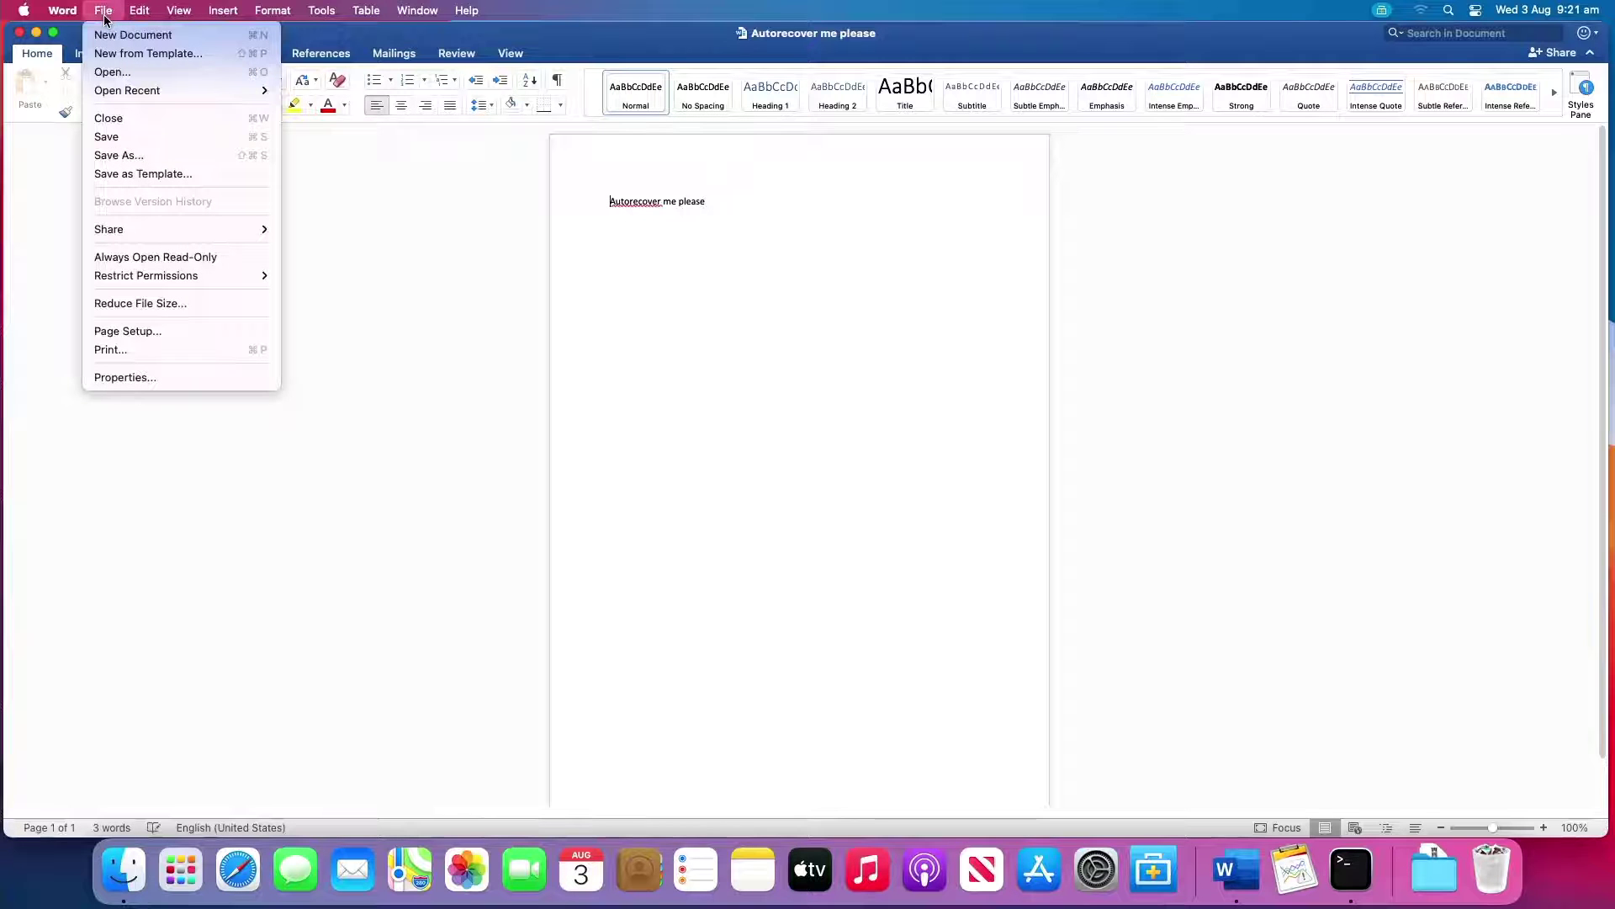
{"action": "left_click", "coordinate": [127, 155]}
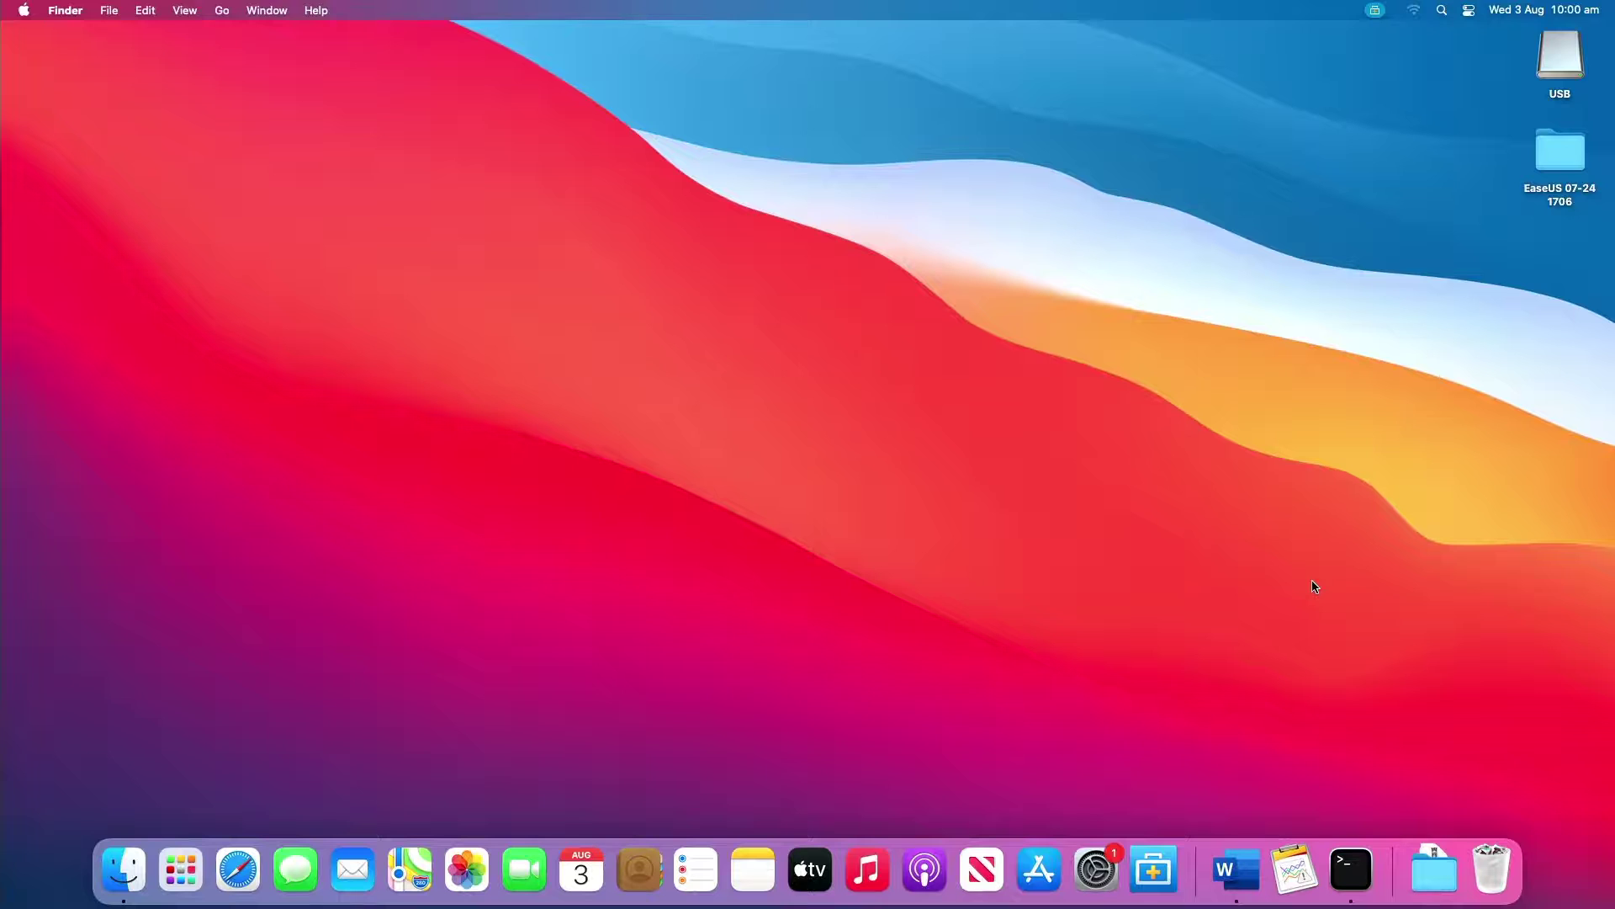
Step: Open the Trash from the Dock to look for the Word document
{"action": "left_click", "coordinate": [1493, 867]}
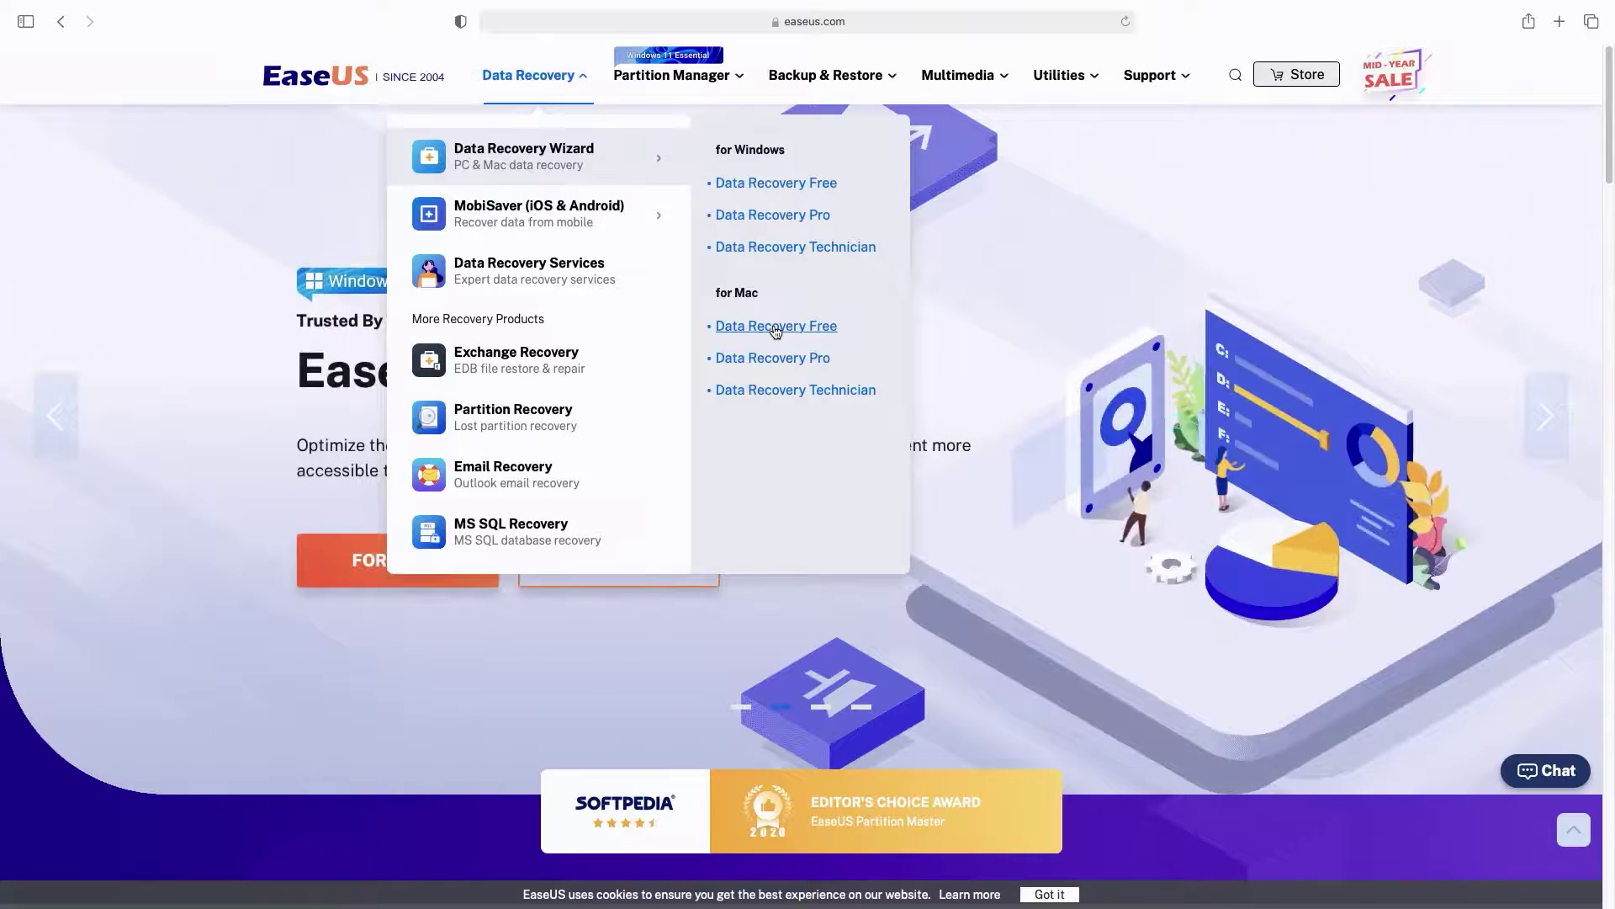
Step: Download the free Mac edition of EaseUS Data Recovery Wizard from its product page
{"action": "left_click", "coordinate": [775, 327]}
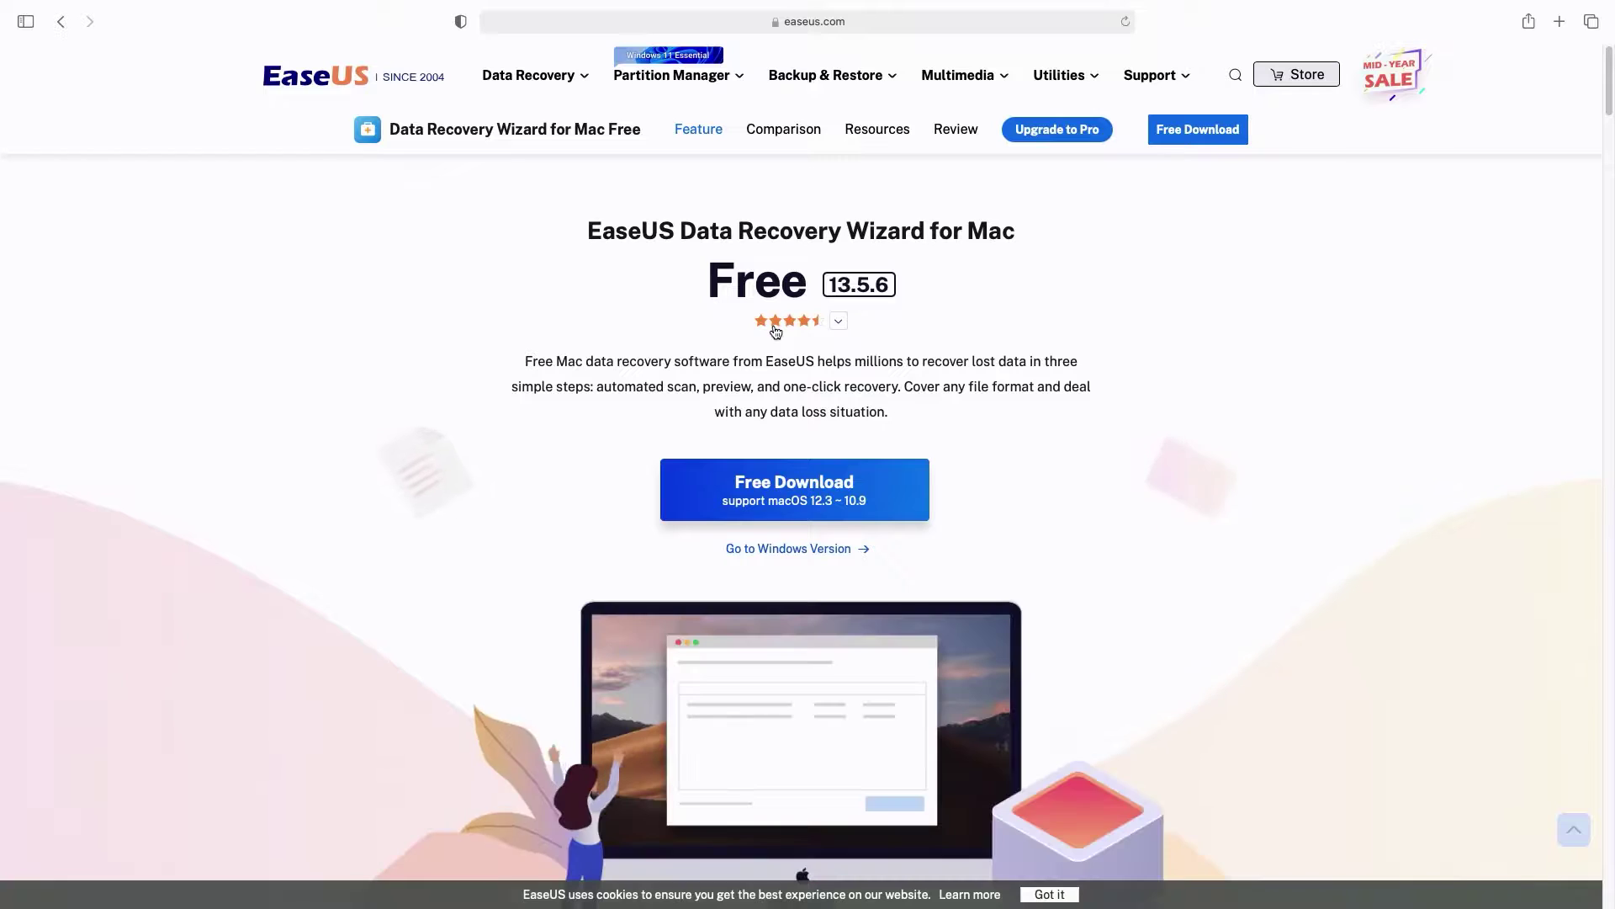
{"action": "left_click", "coordinate": [801, 491]}
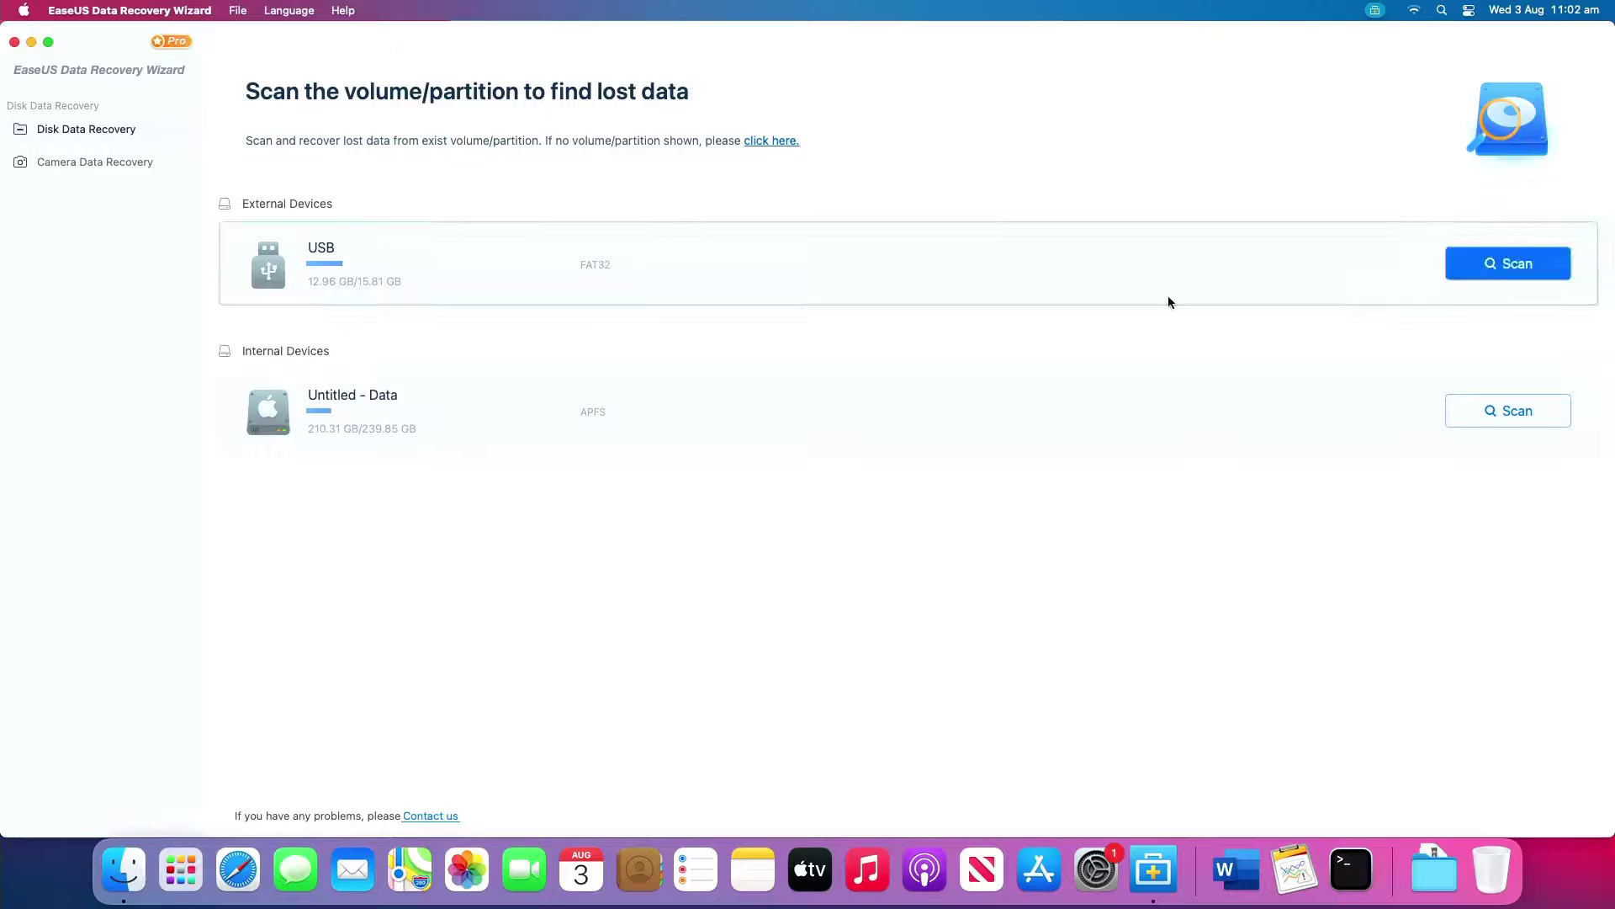
Step: Scan Untitled - Data, filter Unsaved Documents, preview the AutoRecovery .doc and recover it
{"action": "left_click", "coordinate": [1481, 412]}
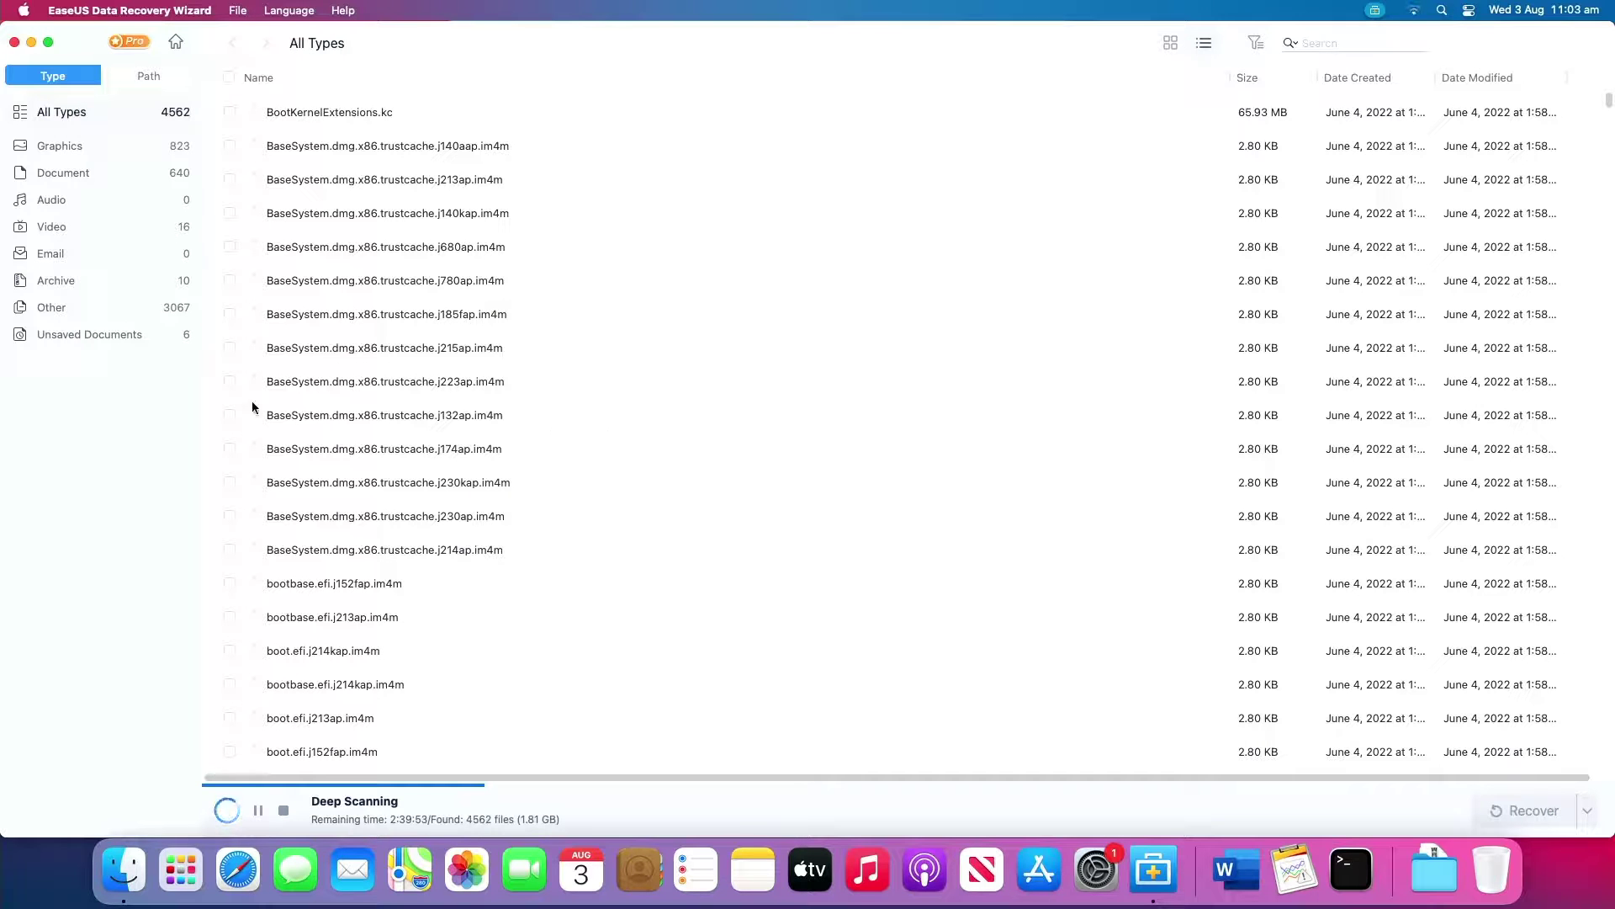
{"action": "left_click", "coordinate": [138, 336]}
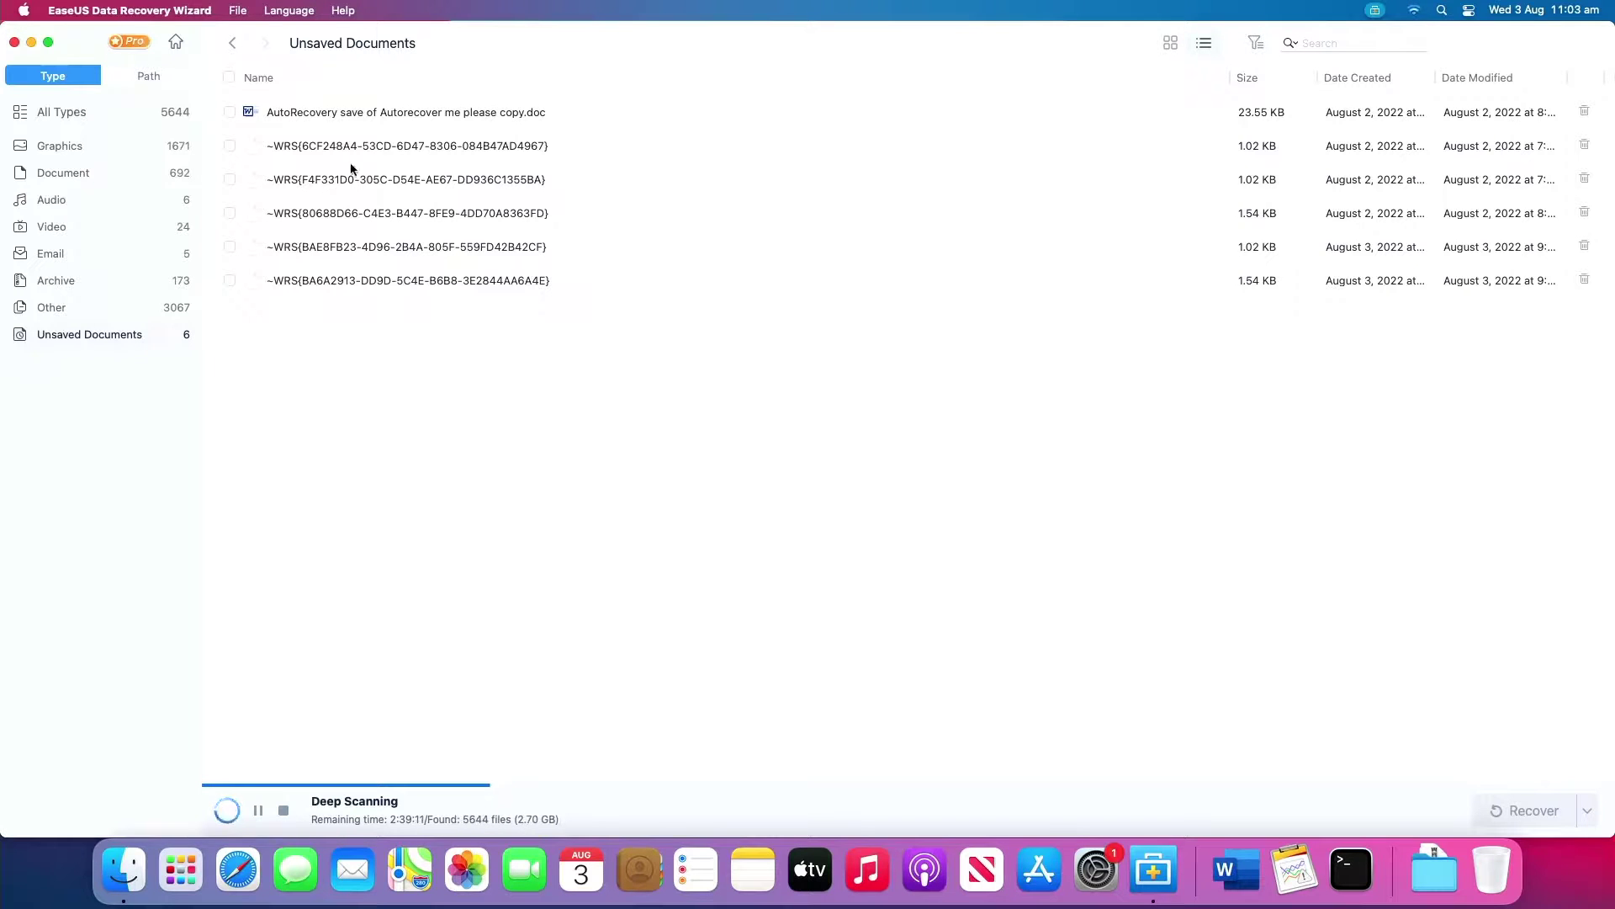
{"action": "double_click", "coordinate": [387, 118]}
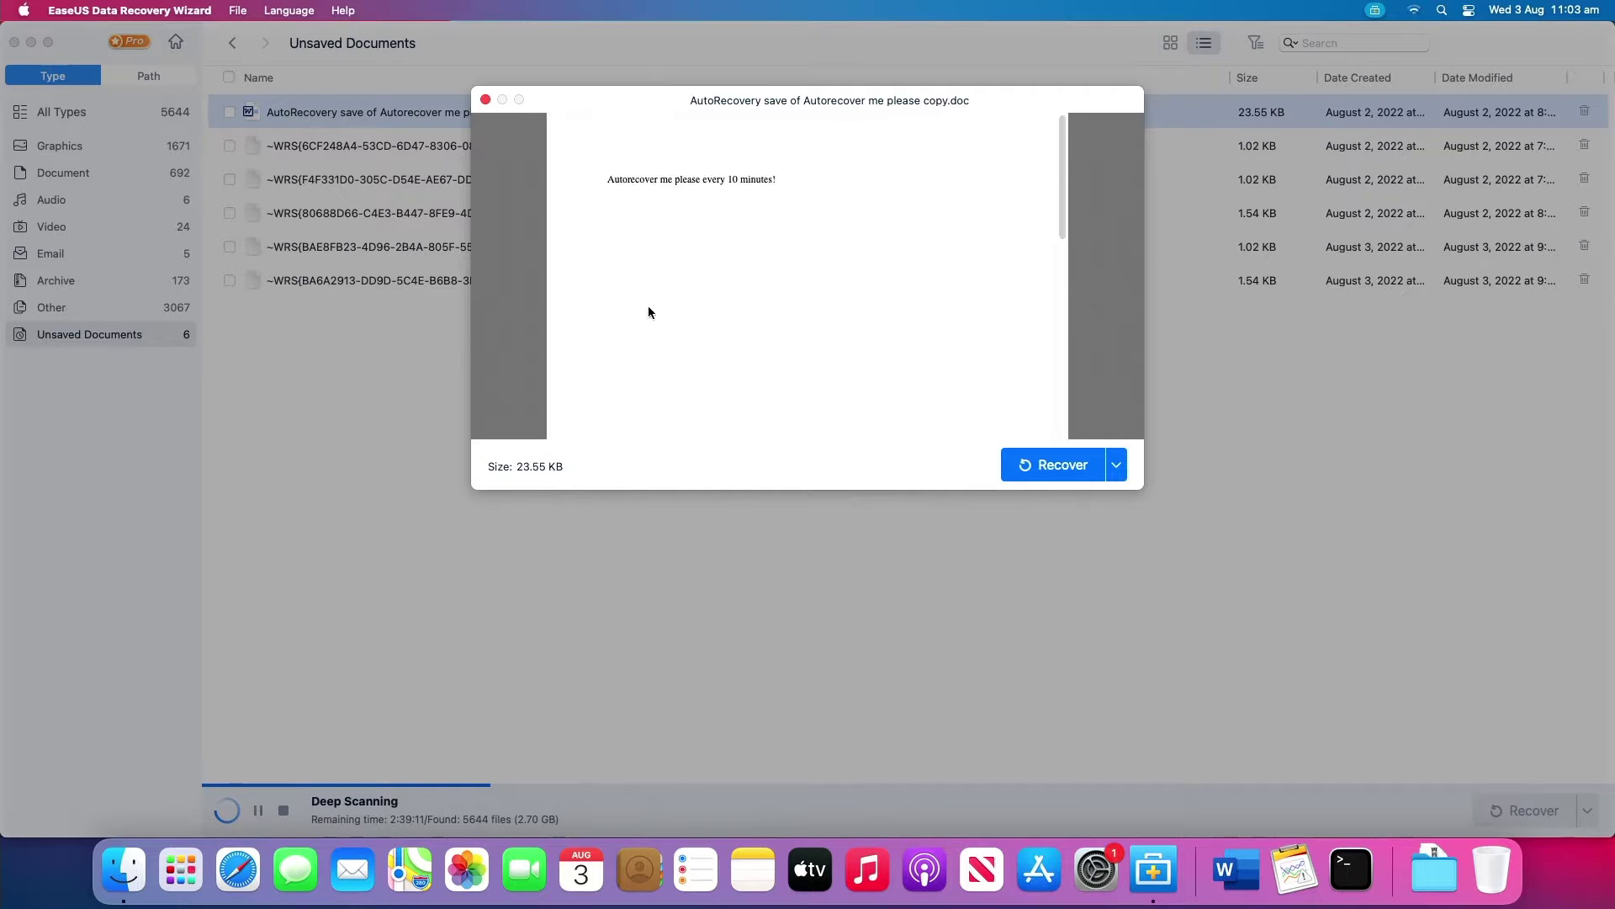
{"action": "left_click", "coordinate": [1052, 473]}
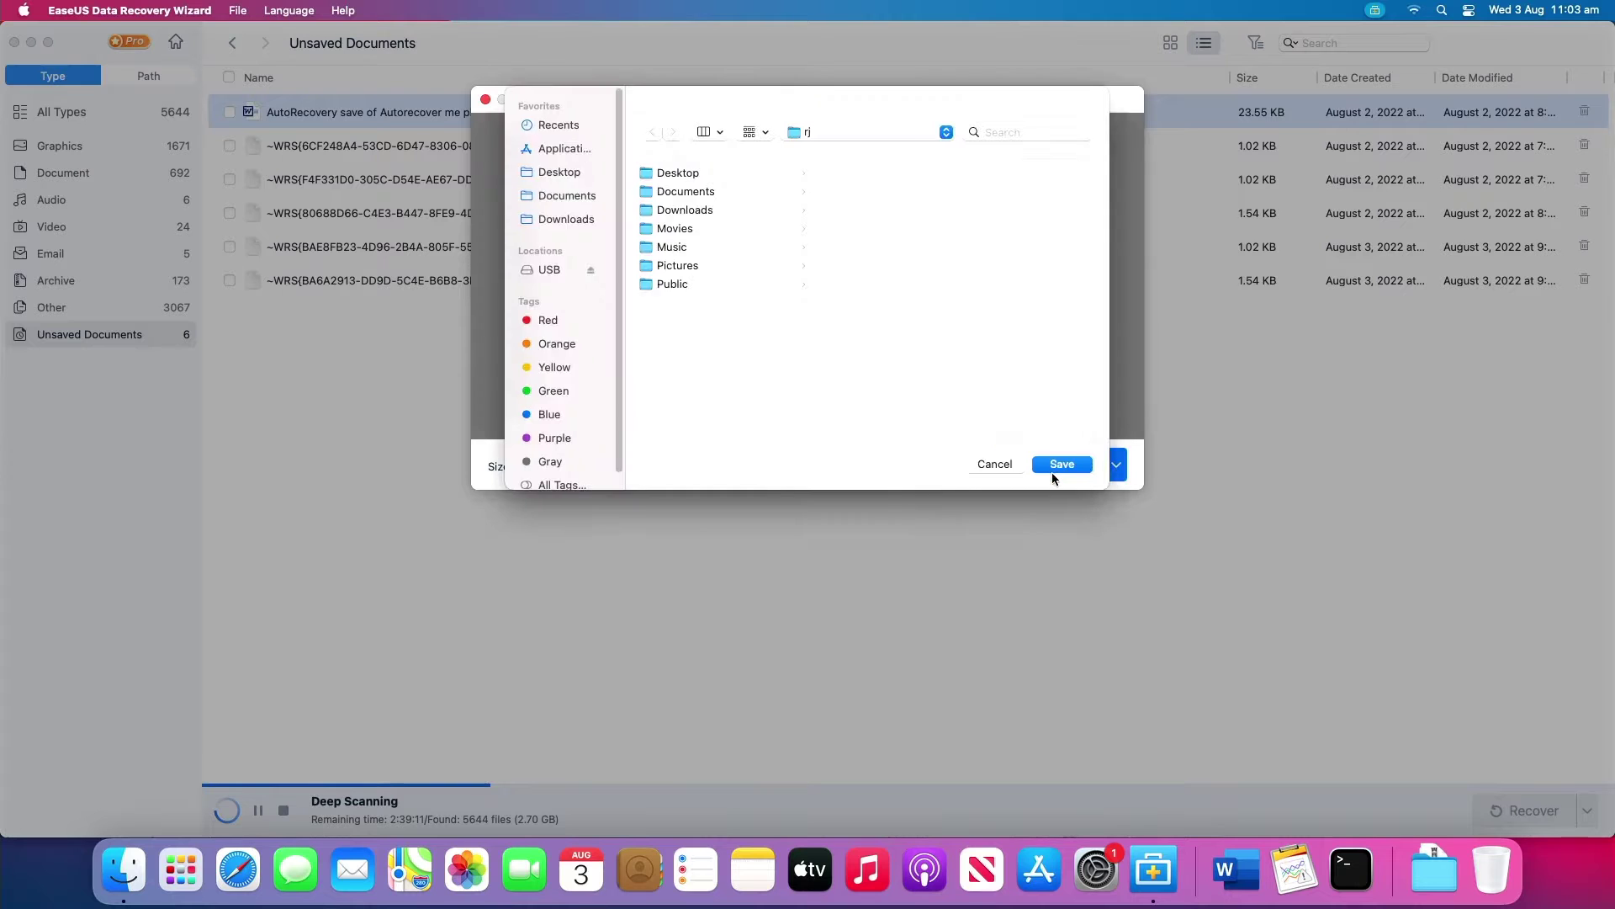